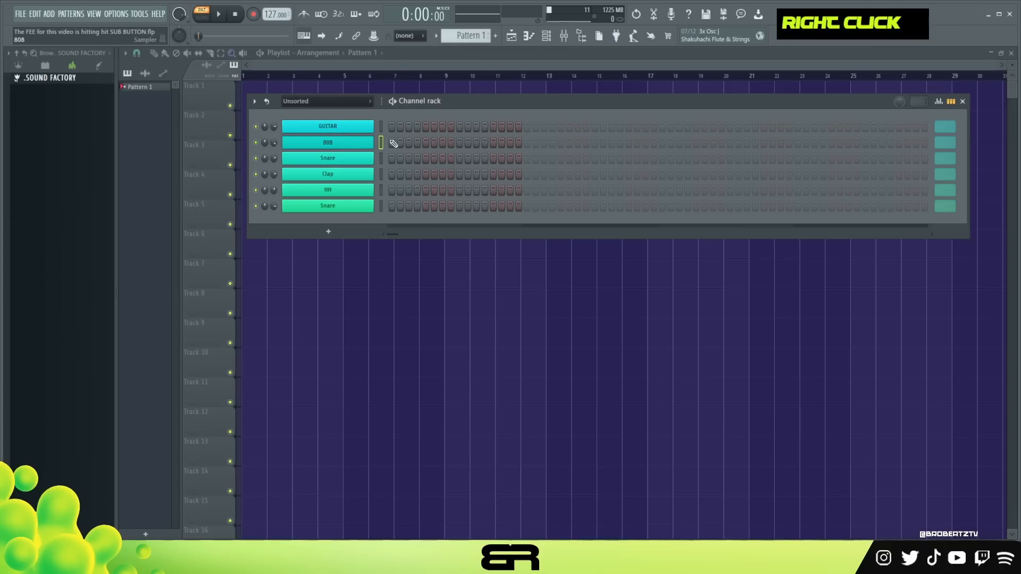
Open the 808 channel's piano roll and place D5 notes at steps 1, 7, 13 and 15 of bar 1
key("F7")
left_click(164, 348)
left_click(221, 348)
left_click(281, 348)
left_click(301, 348)
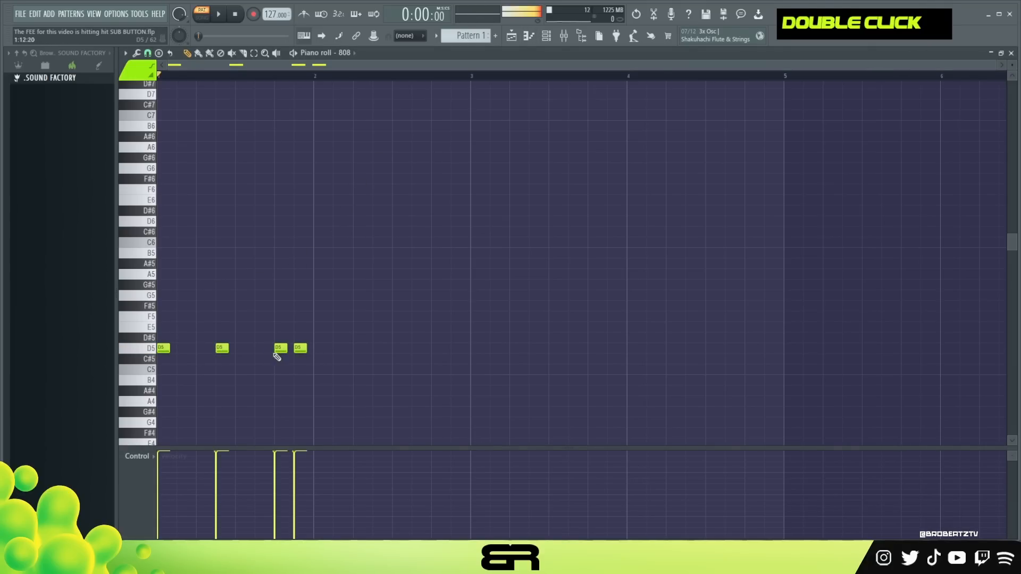
Add a D6 note at step 11 of bar 1 and D5 notes at steps 5 and 11 of bar 2
left_click(261, 348, "ctrl")
key("ctrl+Up")
left_click(359, 348)
left_click(418, 349)
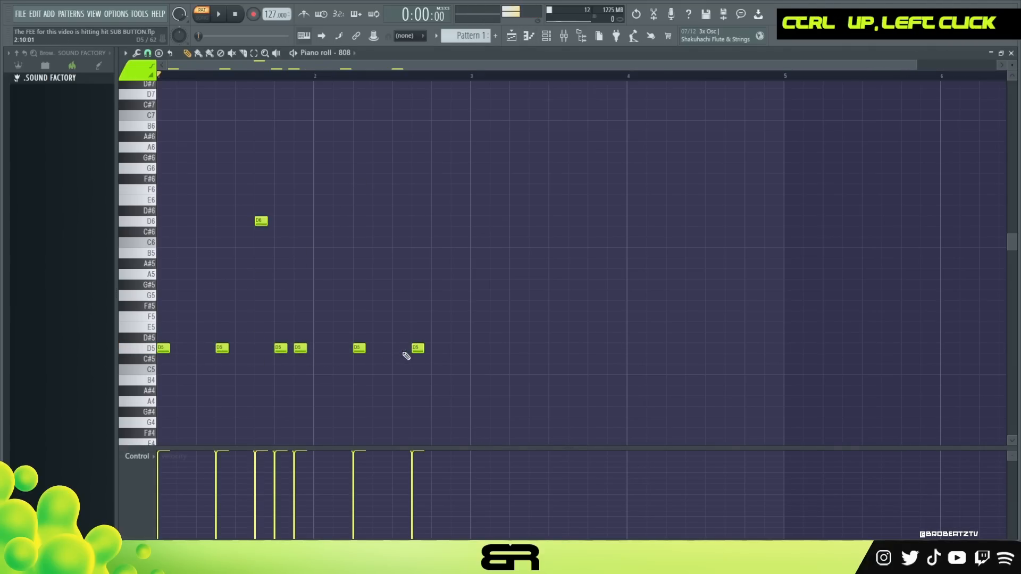
key("ctrl+a")
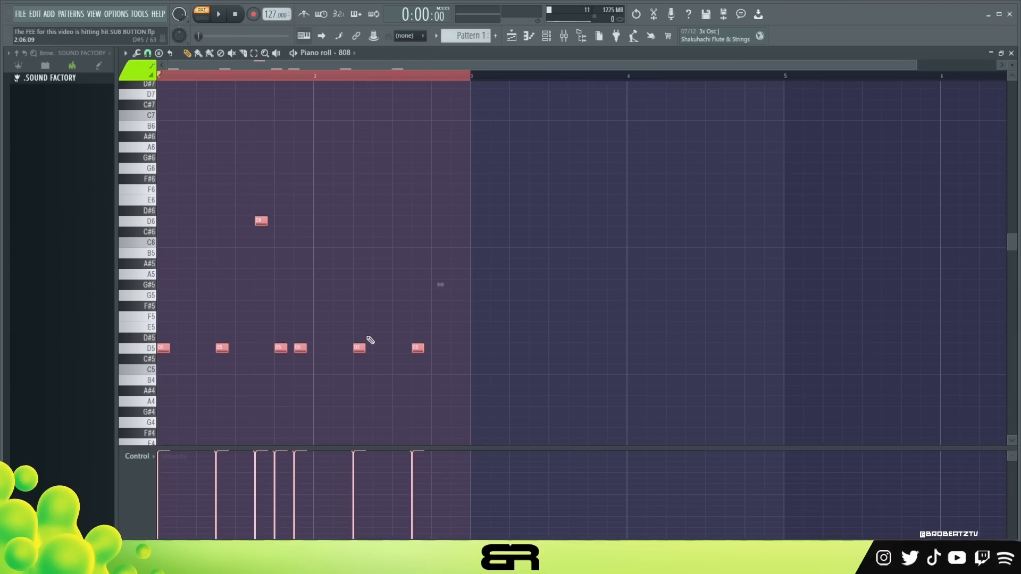
right_click(365, 298)
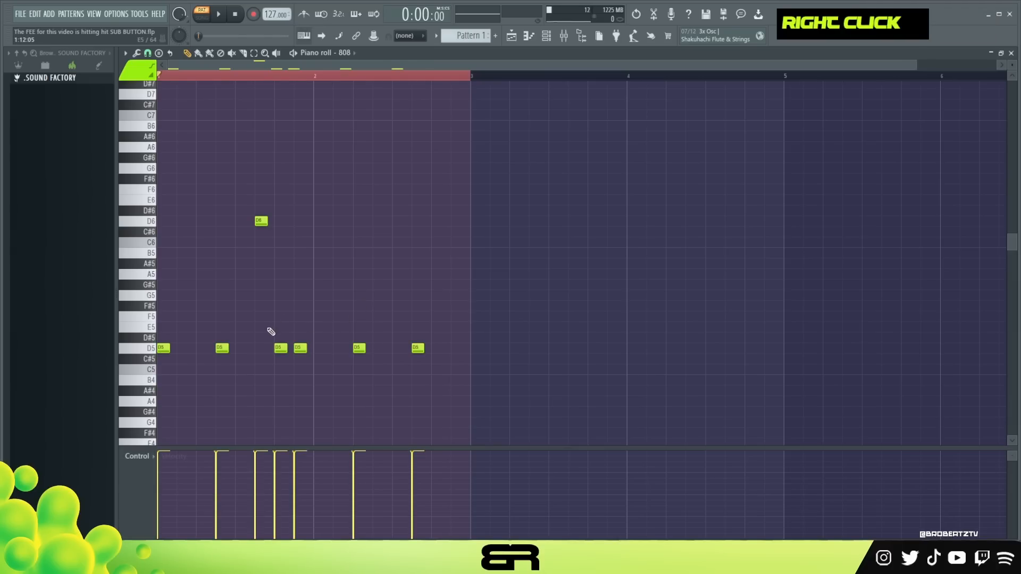
Lower the velocity of the D5 note at step 13 and add another equally soft D5 note at step 5 of bar 1
left_click_drag(263, 346, 290, 374)
left_click(277, 484)
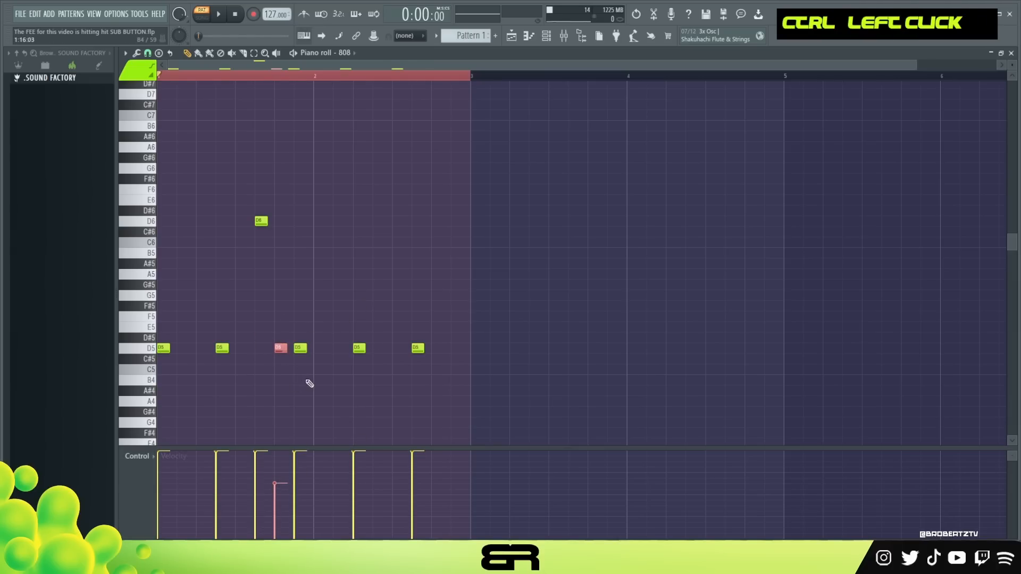
left_click(202, 348)
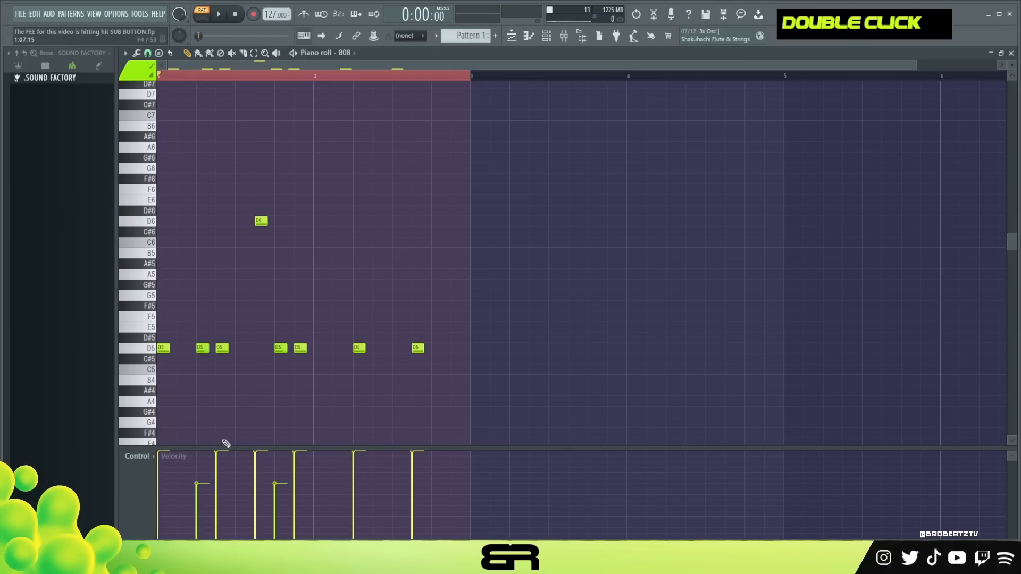
left_click_drag(202, 334, 205, 363)
key("space")
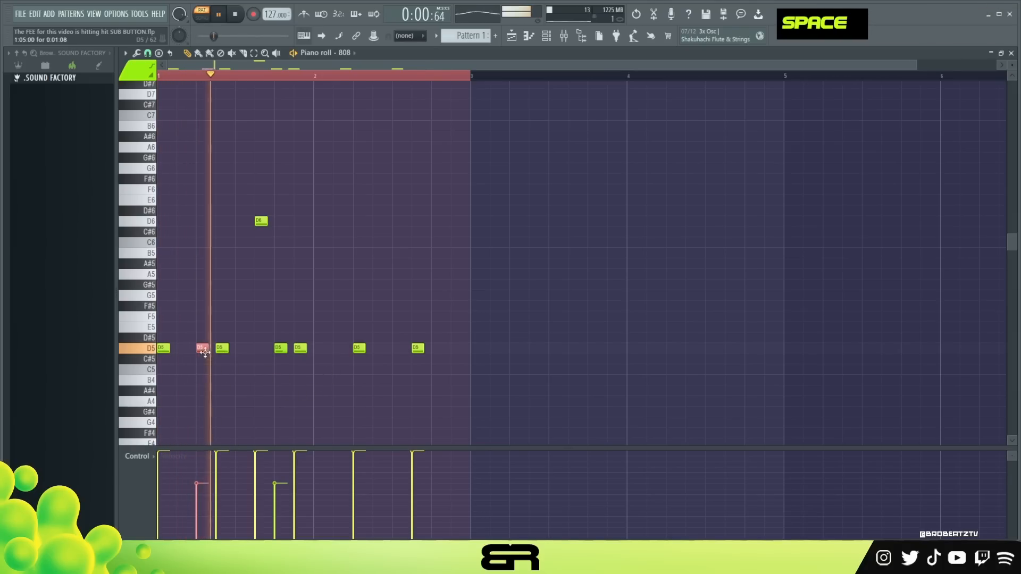
key("space")
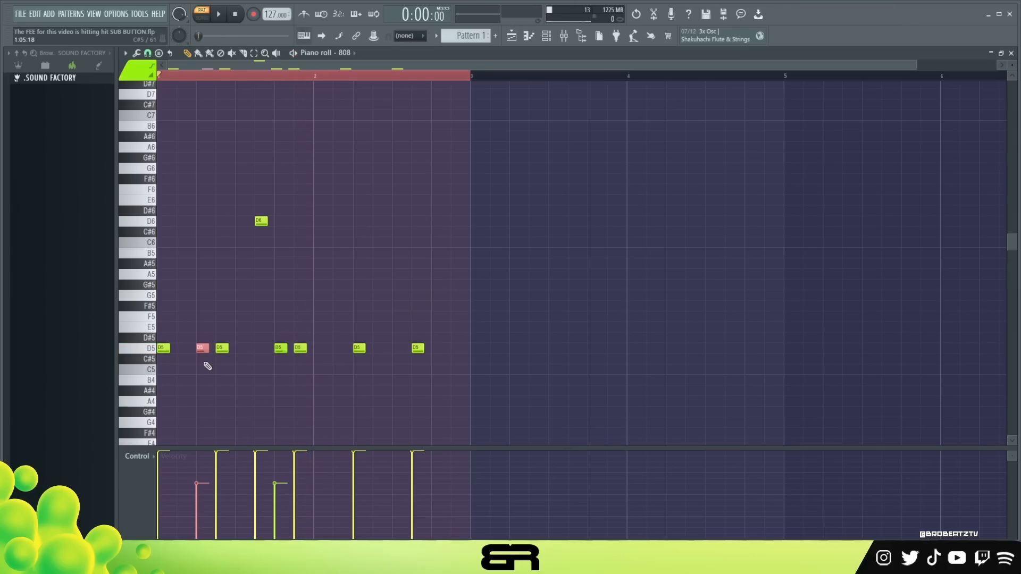
Delete the two soft D5 notes at steps 5 and 13 and re-add the step 13 note at full velocity
right_click(203, 347)
right_click(281, 349)
left_click_drag(185, 322, 149, 369)
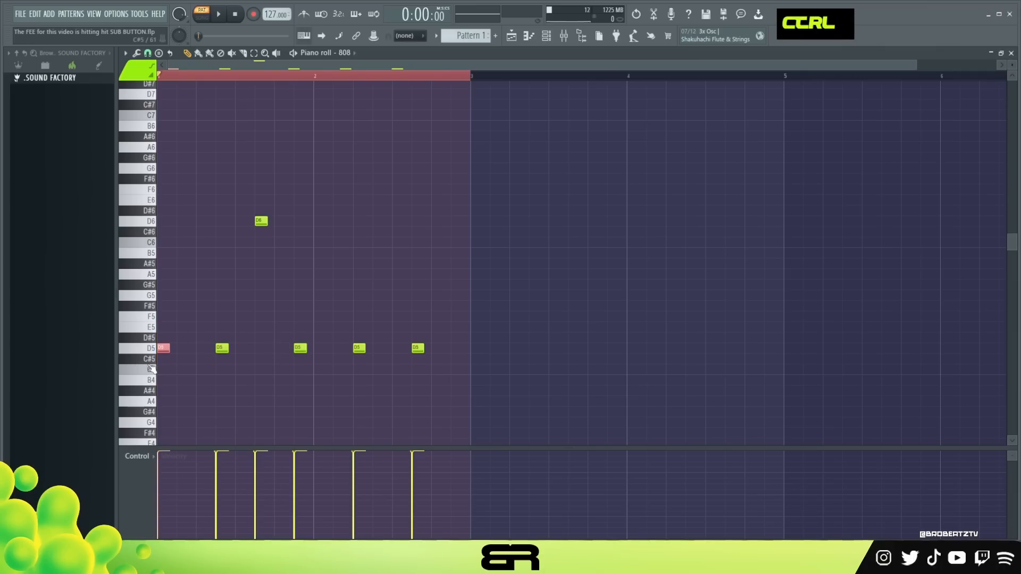
left_click(300, 349, "ctrl")
left_click(280, 348, "shift")
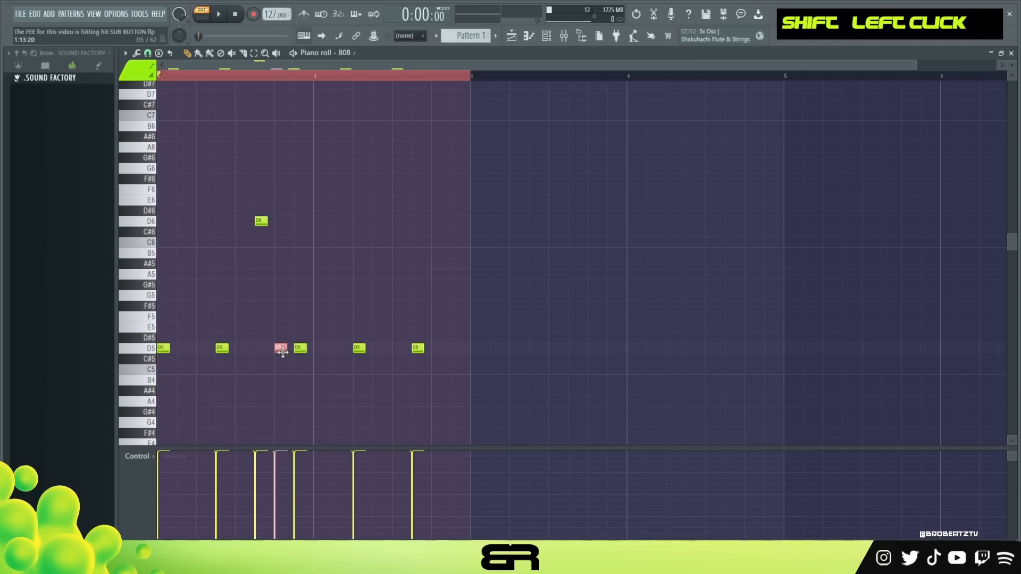
right_click(305, 376)
Play back the 808 pattern and clear the two-bar time selection
key("space")
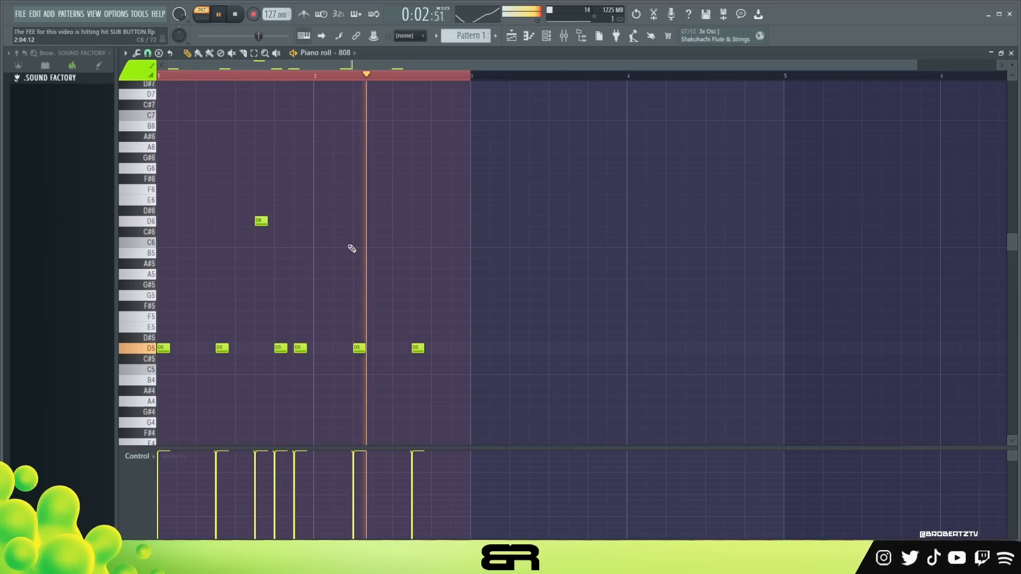
key("space")
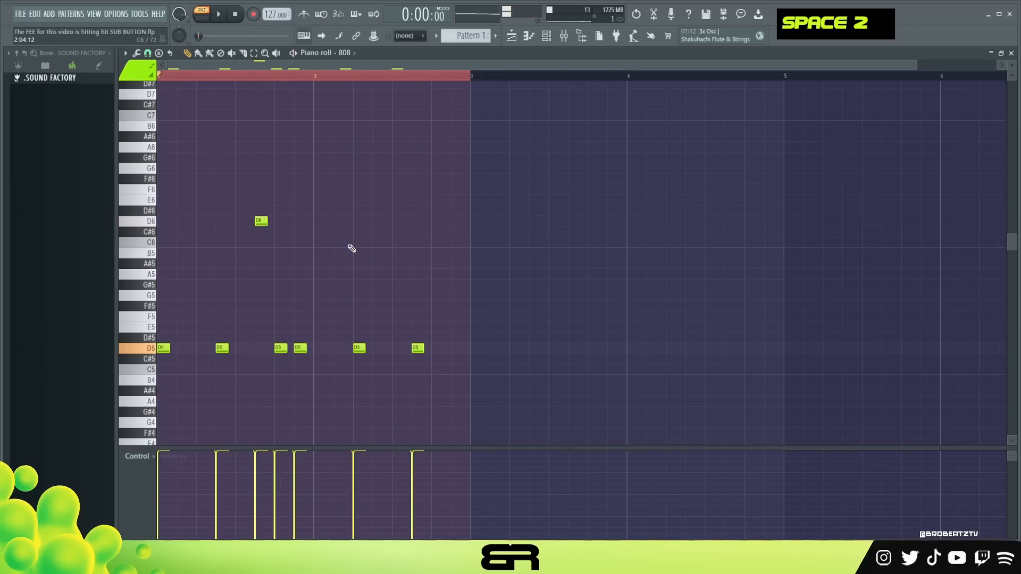
left_click(457, 76)
double_click(176, 75)
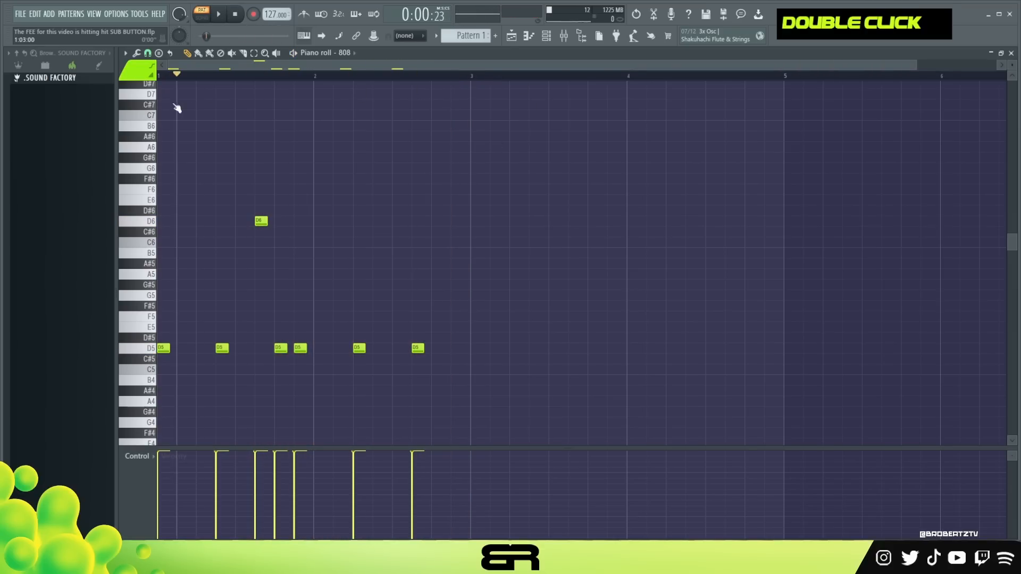
Return to the channel rack and open the 808 channel's sampler settings
left_click(511, 35)
left_click(546, 35)
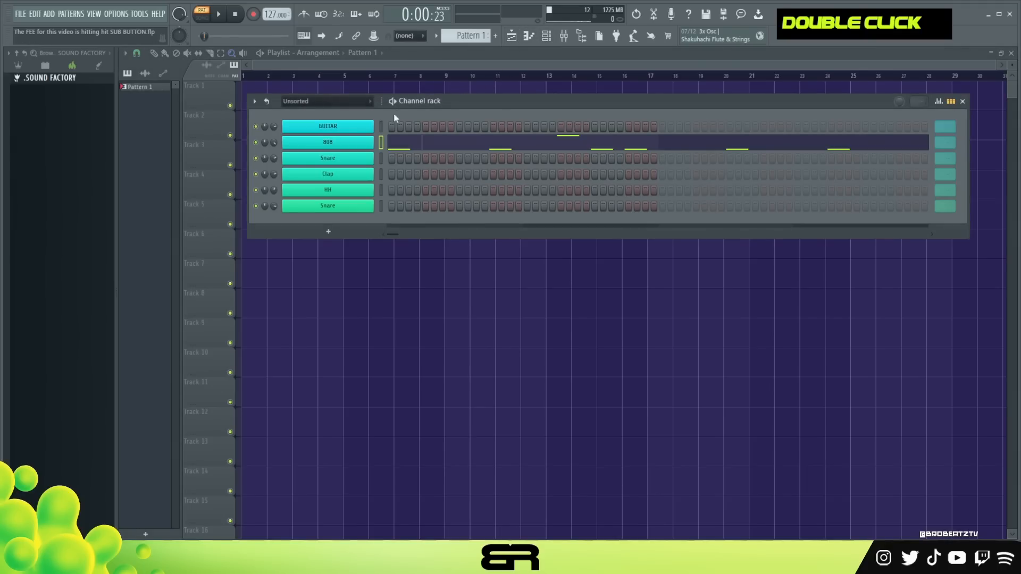
left_click(356, 143)
left_click_drag(468, 150, 326, 168)
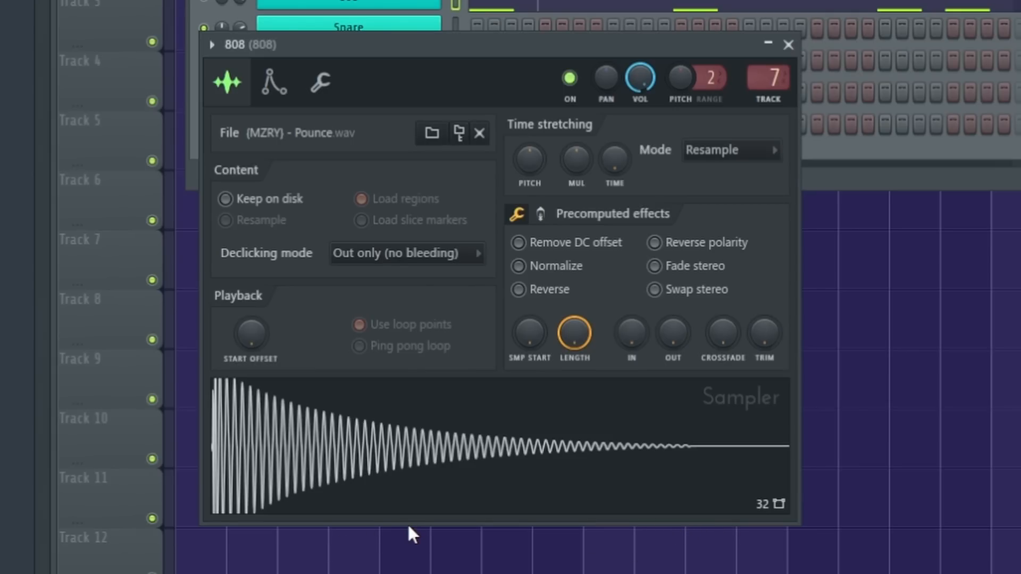
Try different amounts of Boost in the 808 sample's precomputed effects and close the sampler
left_click(541, 214)
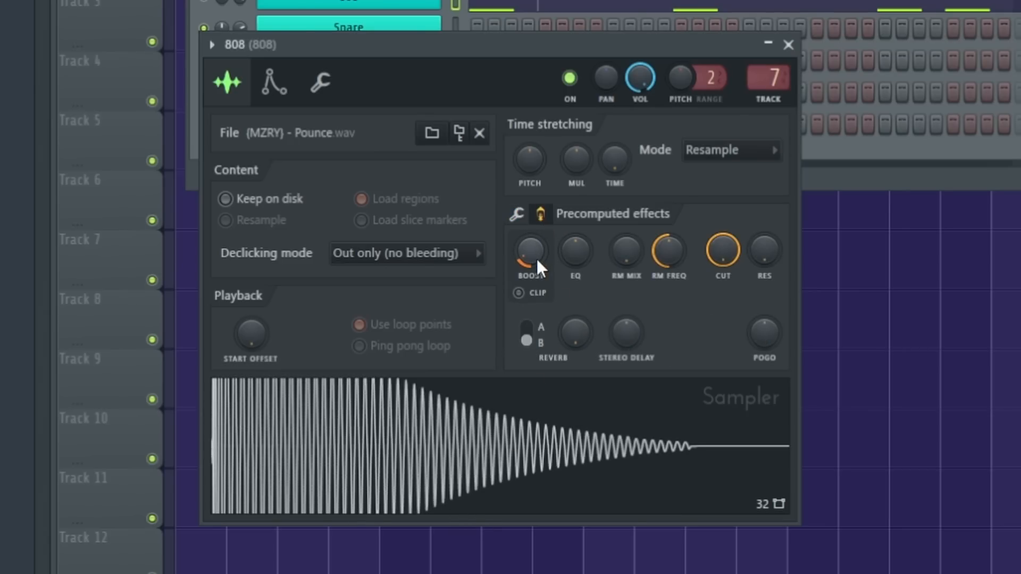
left_click_drag(537, 259, 543, 260)
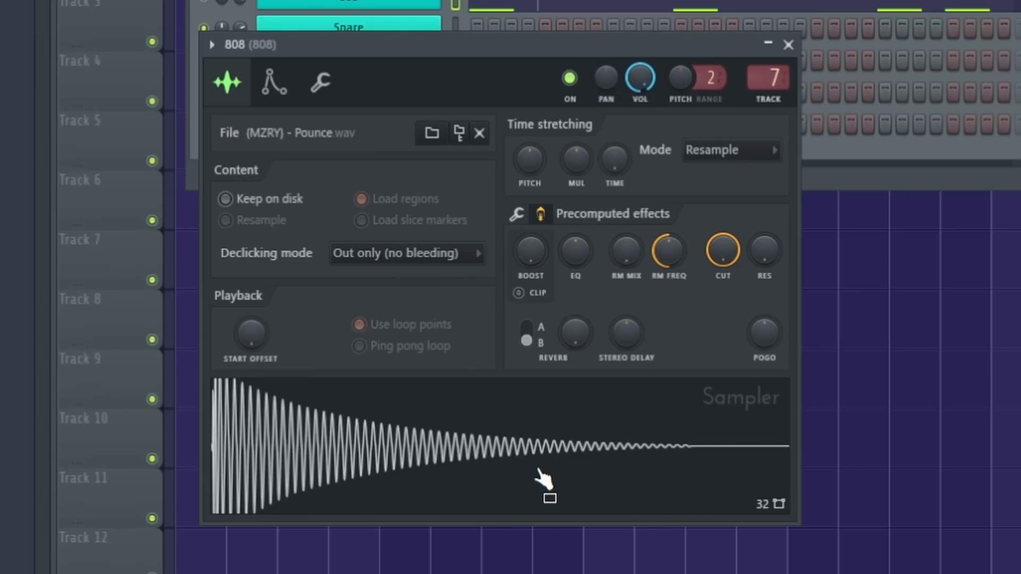
left_click_drag(538, 253, 538, 249)
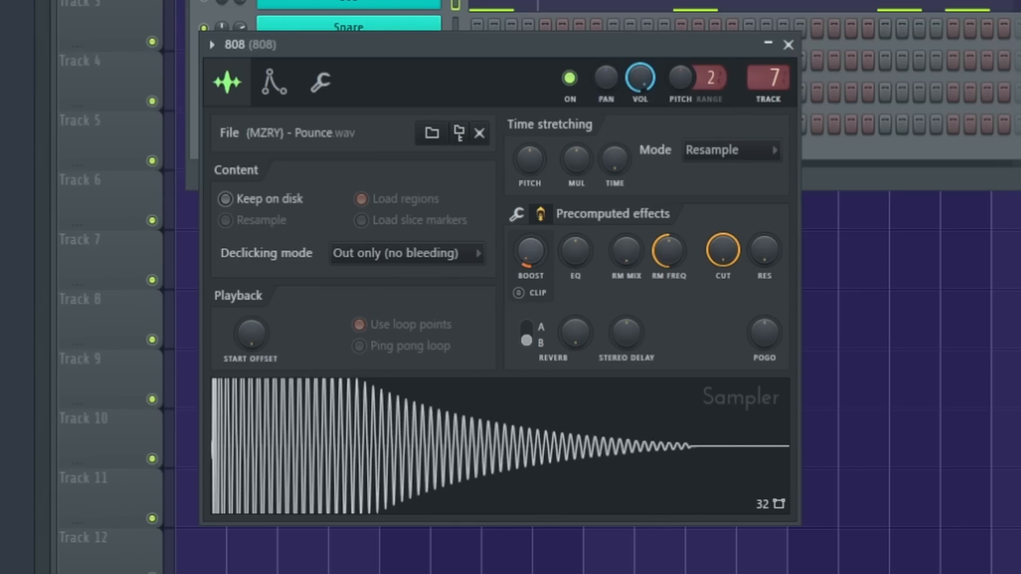
left_click_drag(548, 253, 547, 263)
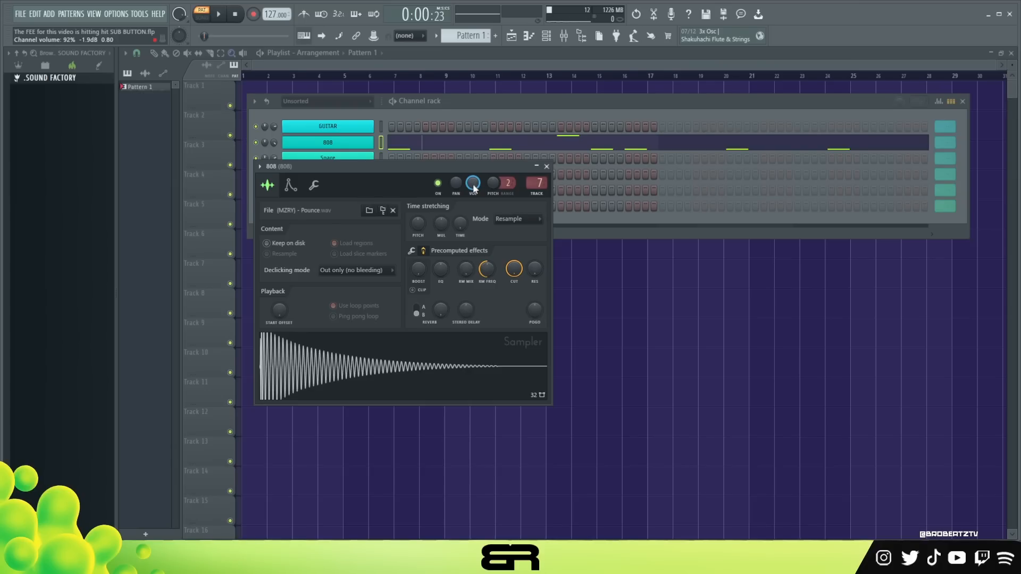
left_click(546, 166)
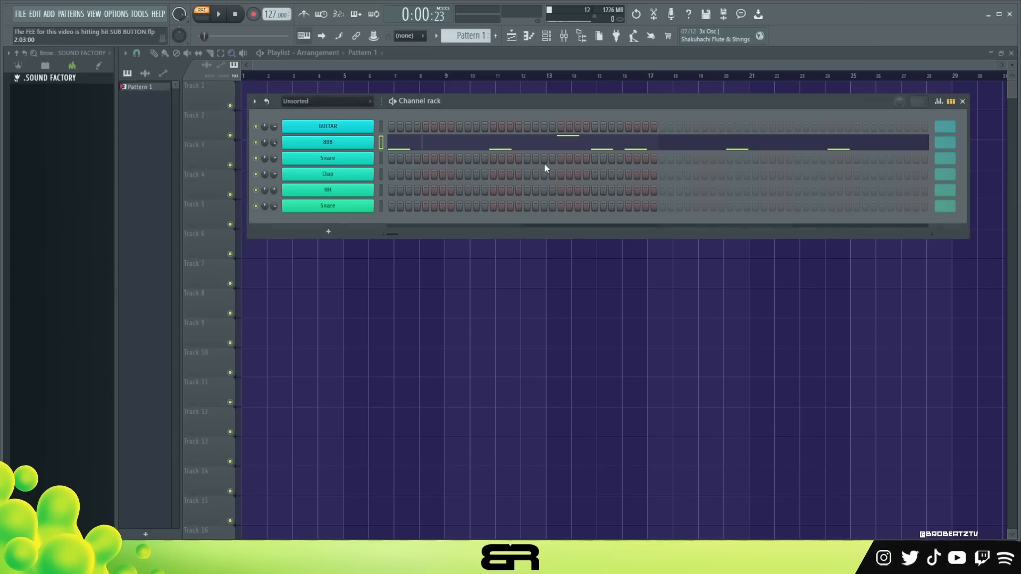
Open the mixer and boost the high frequencies in the 808 track's built-in equalizer
left_click(565, 36)
left_click_drag(561, 85, 544, 96)
left_click(566, 128)
left_click(535, 127)
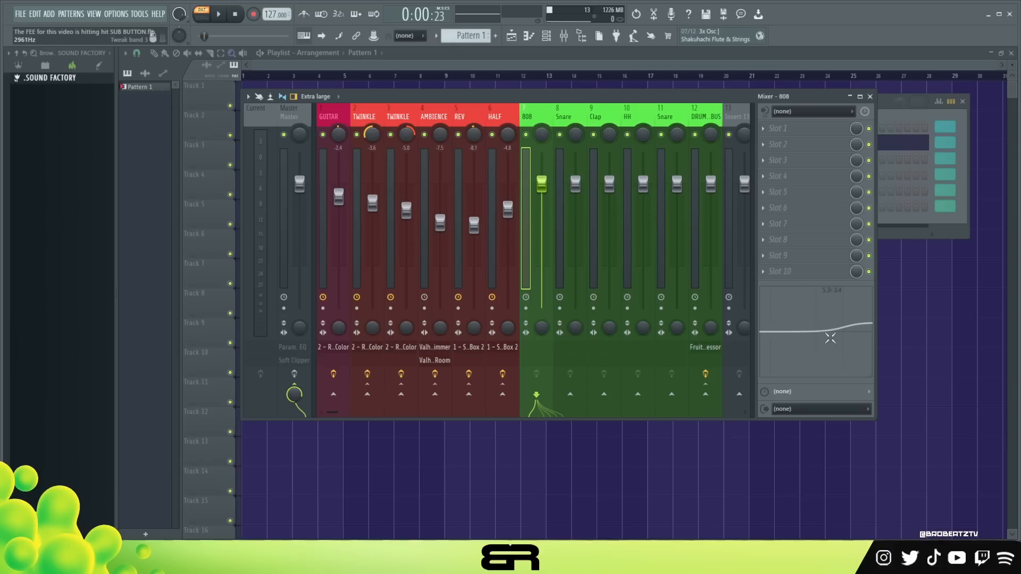
right_click(833, 346, "alt")
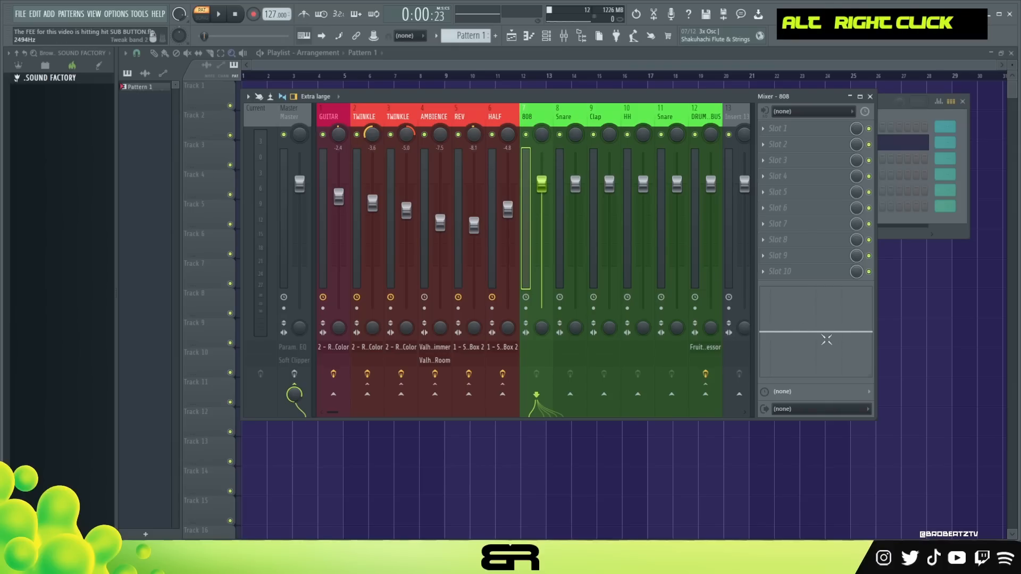
left_click_drag(848, 355, 840, 321)
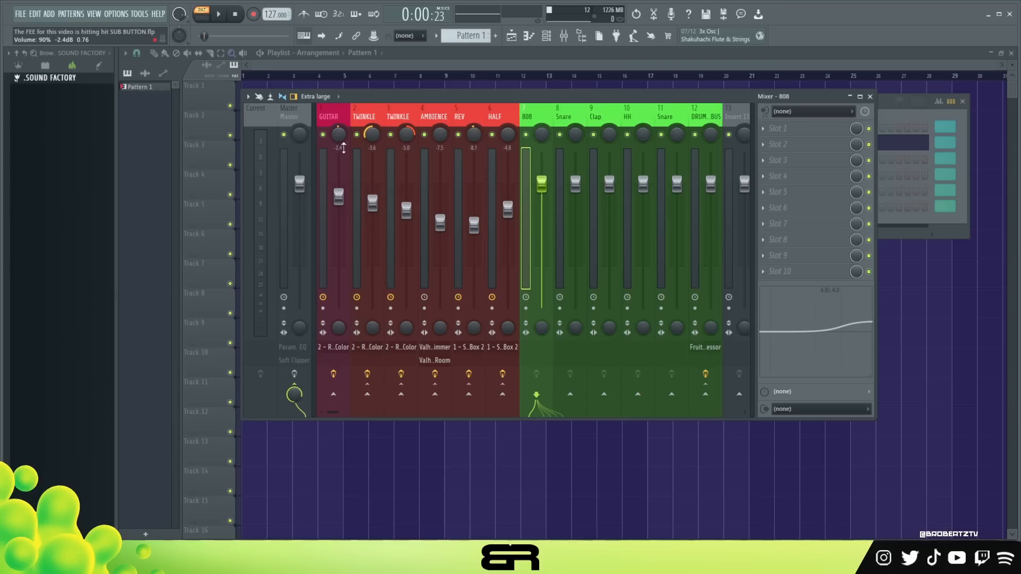
Examine the band levels of the Fruity parametric EQ on the Master track
left_click(291, 117)
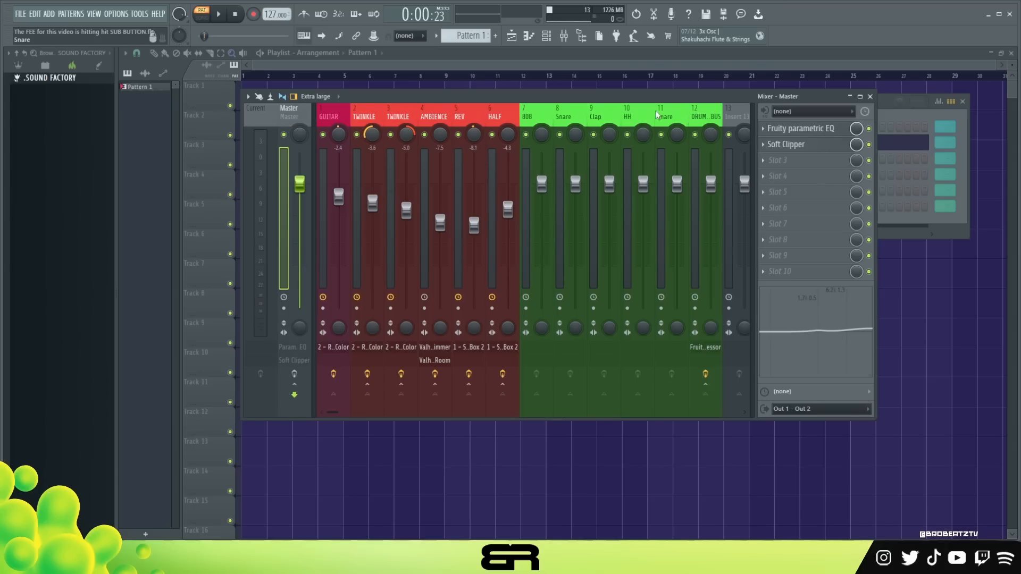
left_click(792, 129)
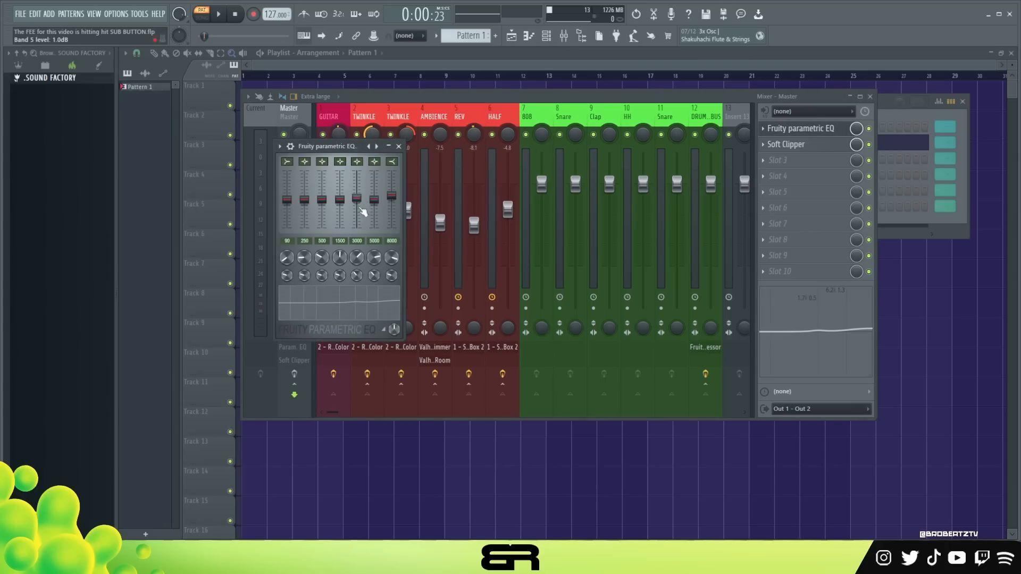
left_click(399, 147)
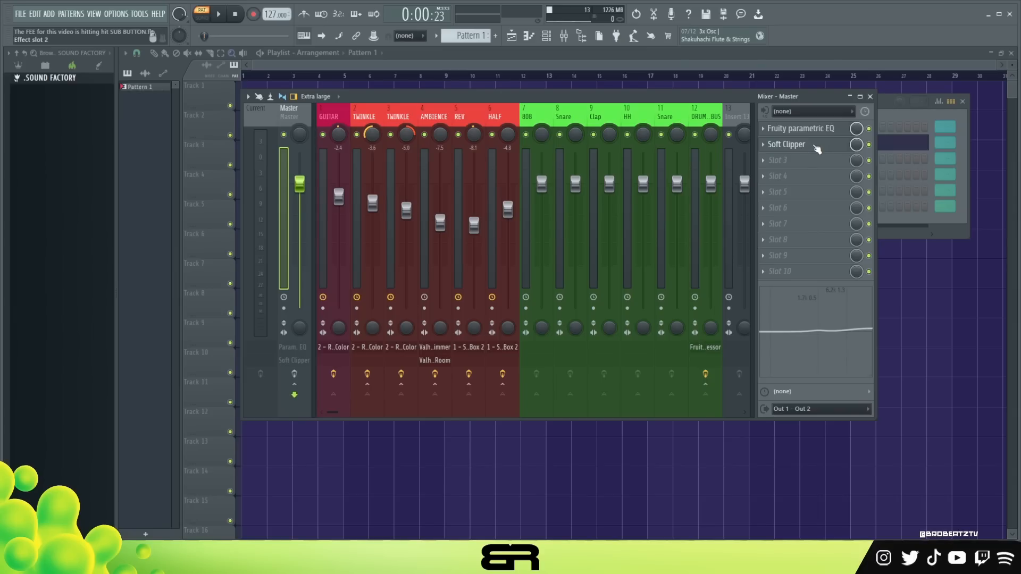
Reset the threshold of the Master track's Soft Clipper and lower it again for stronger clipping
left_click(816, 147)
left_click_drag(298, 116, 351, 124)
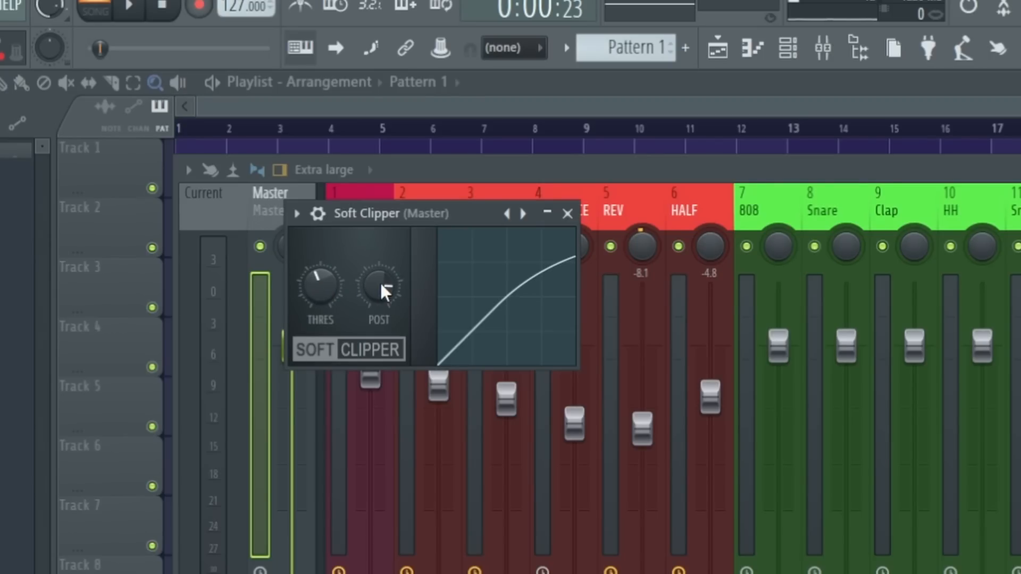
left_click(321, 294, "alt")
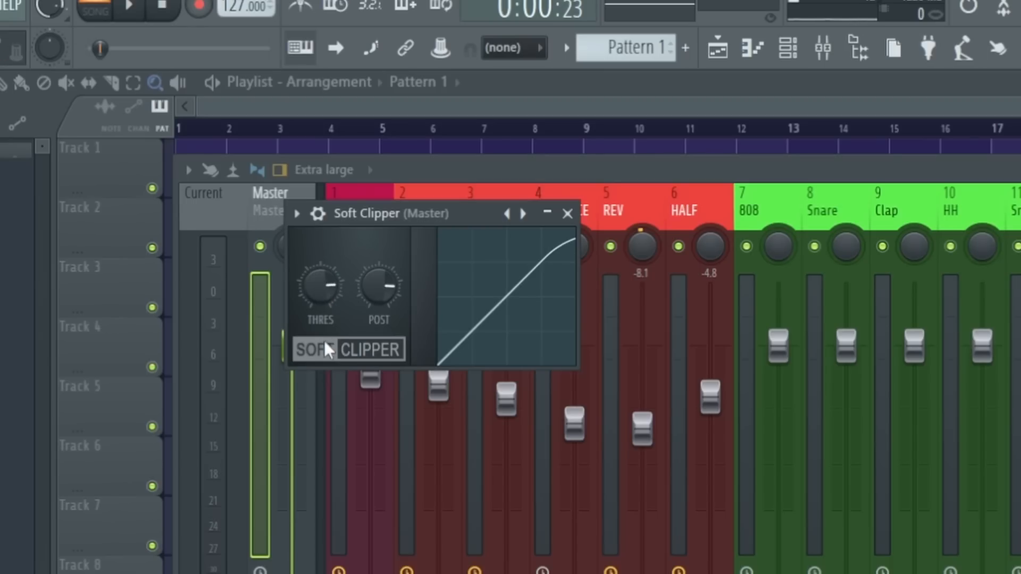
mouse_move(323, 295)
left_mouse_down()
mouse_move(323, 318)
mouse_move(322, 298)
mouse_move(323, 310)
left_mouse_up()
left_click(334, 293, "alt")
left_click_drag(320, 285, 320, 310)
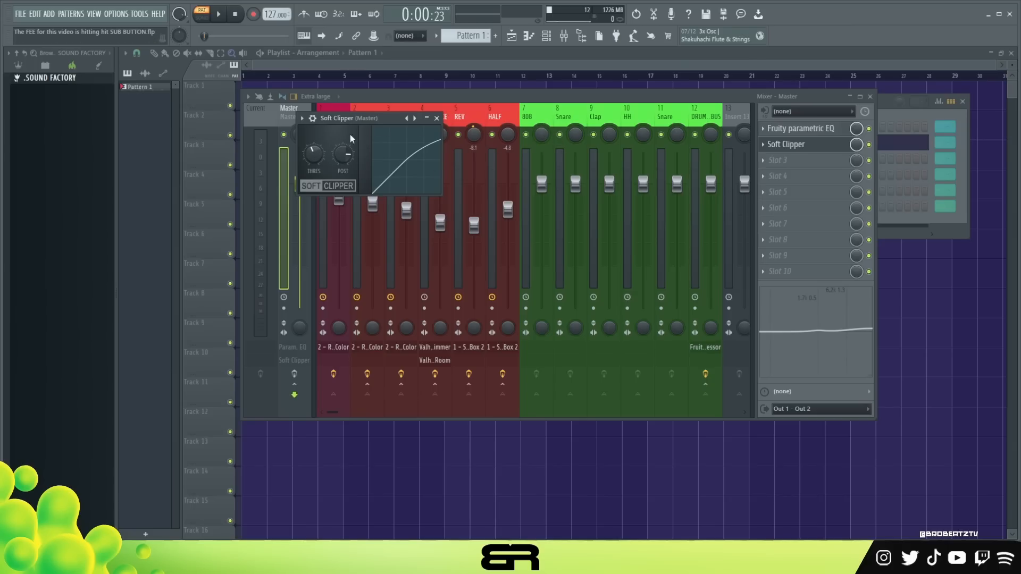
left_click(437, 118)
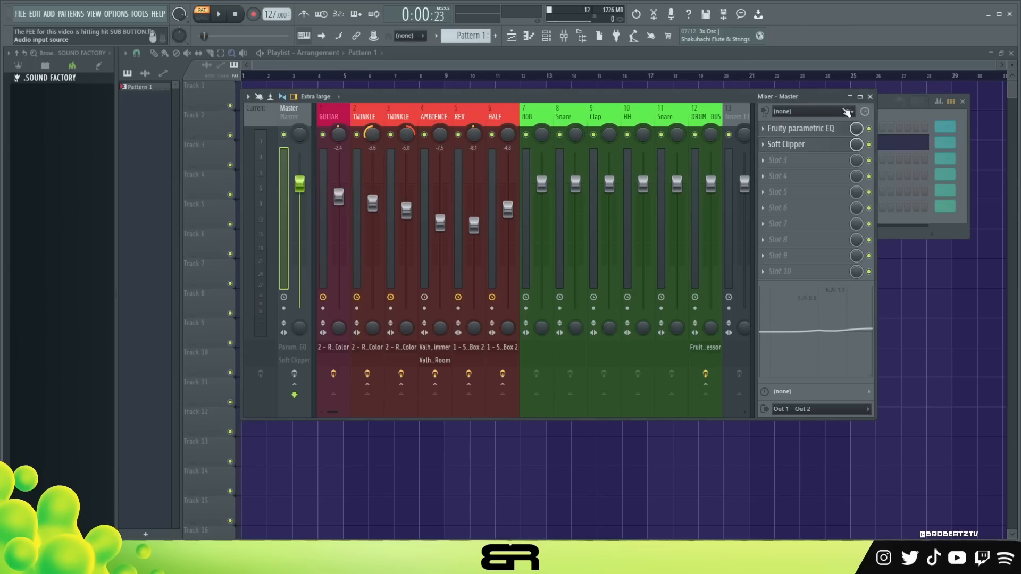
Reopen the 808 channel's piano roll and show the mixer over it
left_click(870, 98)
left_click(963, 101)
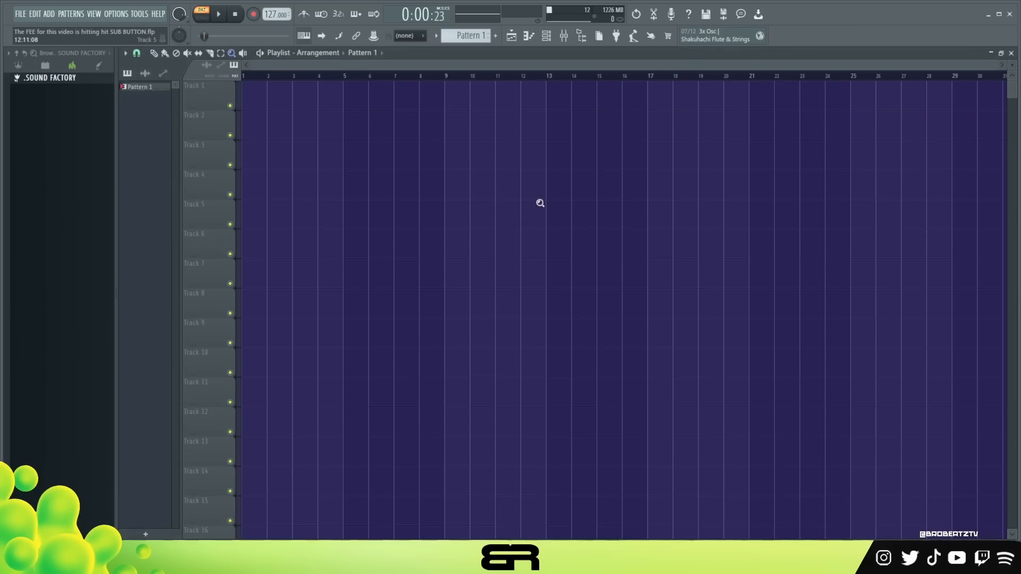
left_click(564, 36)
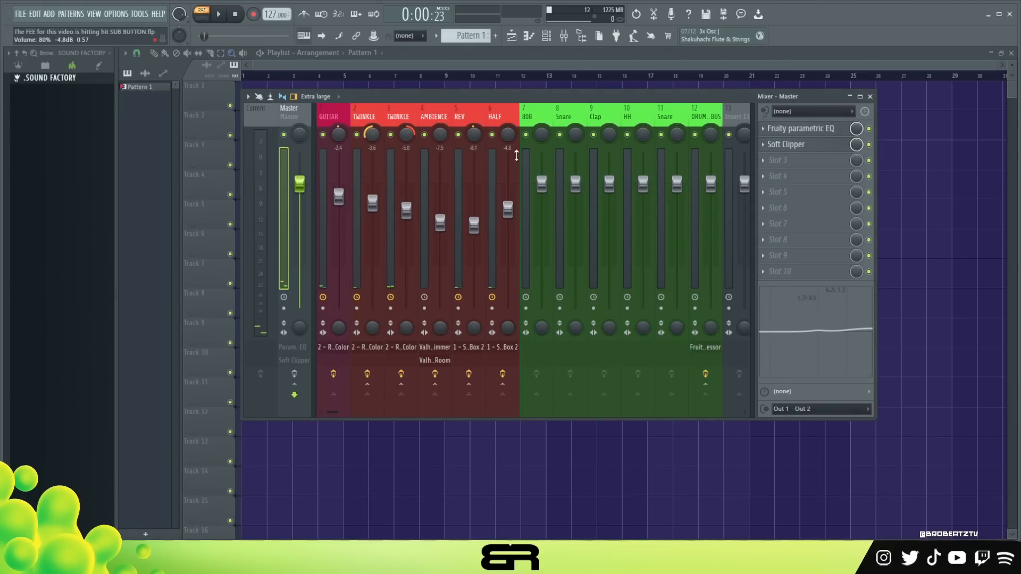
left_click(547, 38)
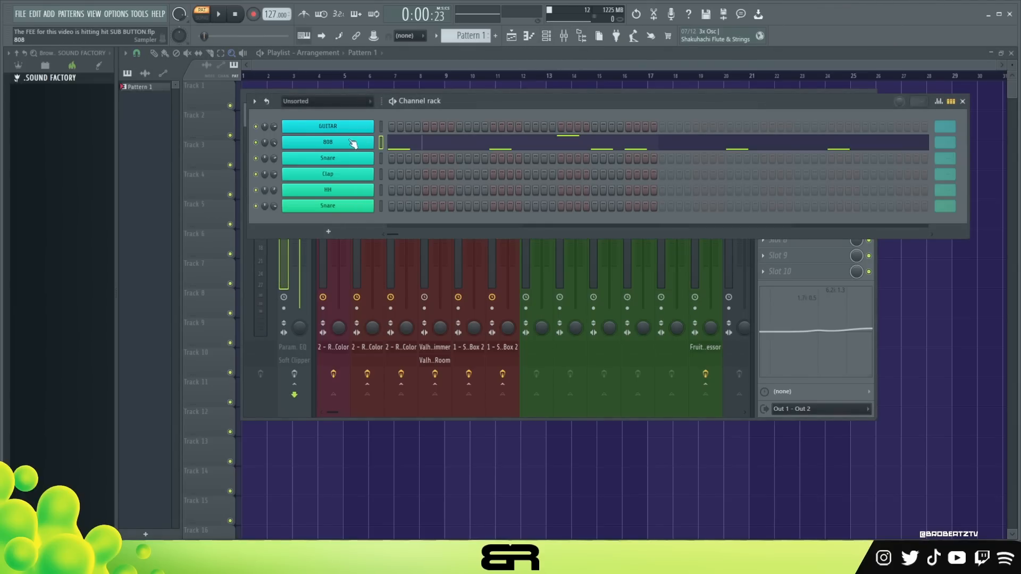
double_click(400, 144)
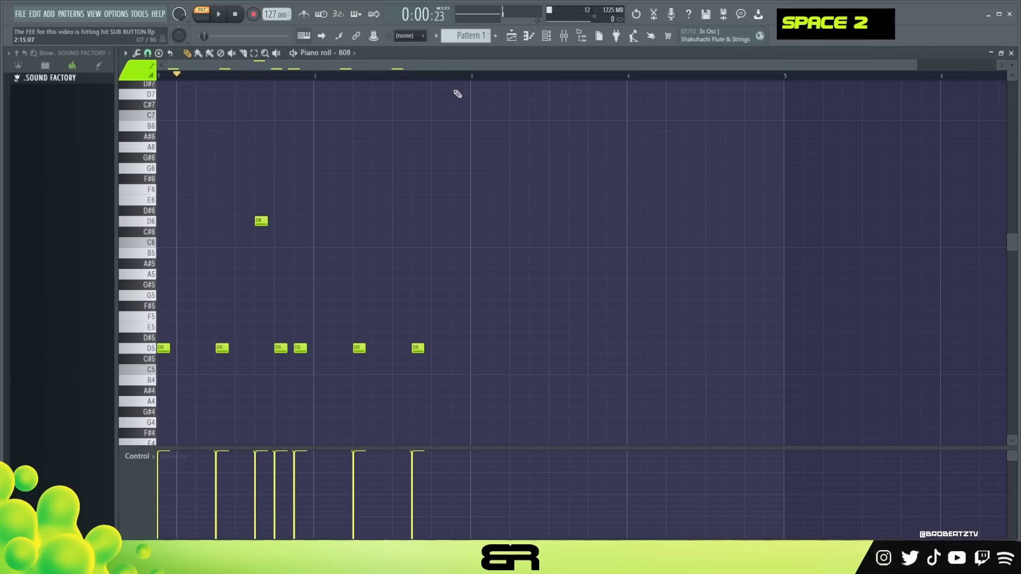
left_click(551, 37)
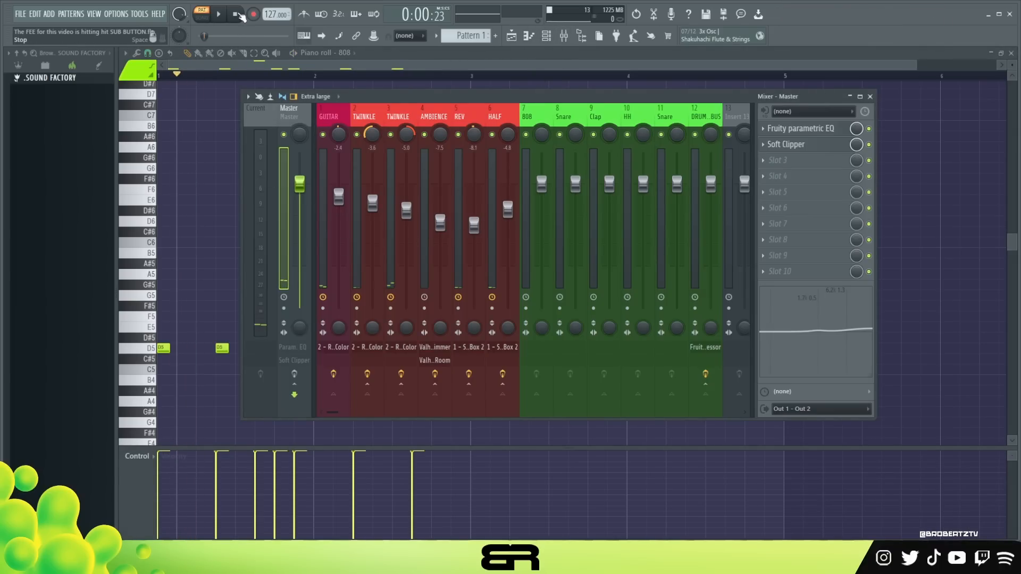
Play the 808 pattern with the Master track's effects bypassed and again with them enabled to compare the sound
key("space")
key("space")
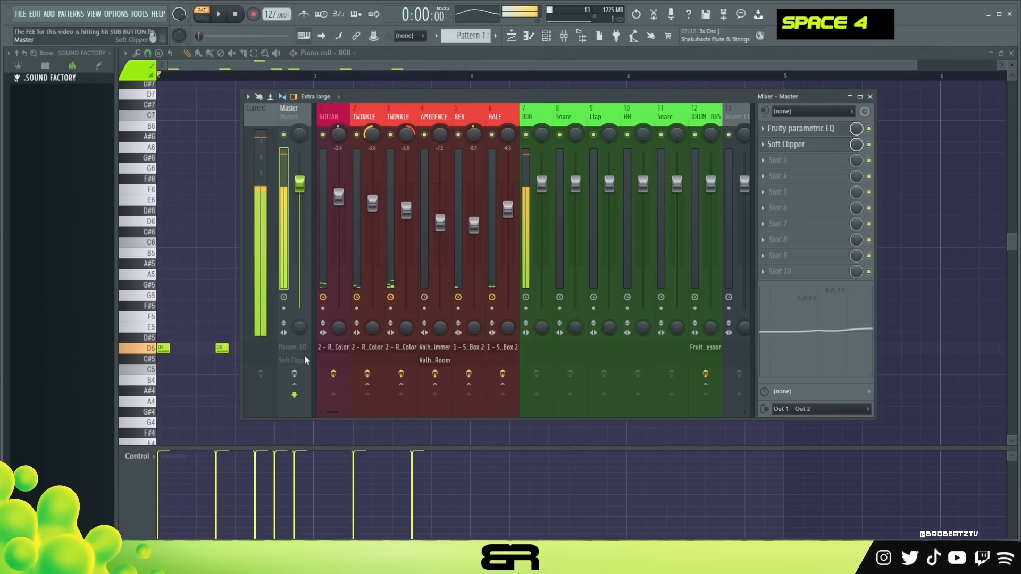
key("space")
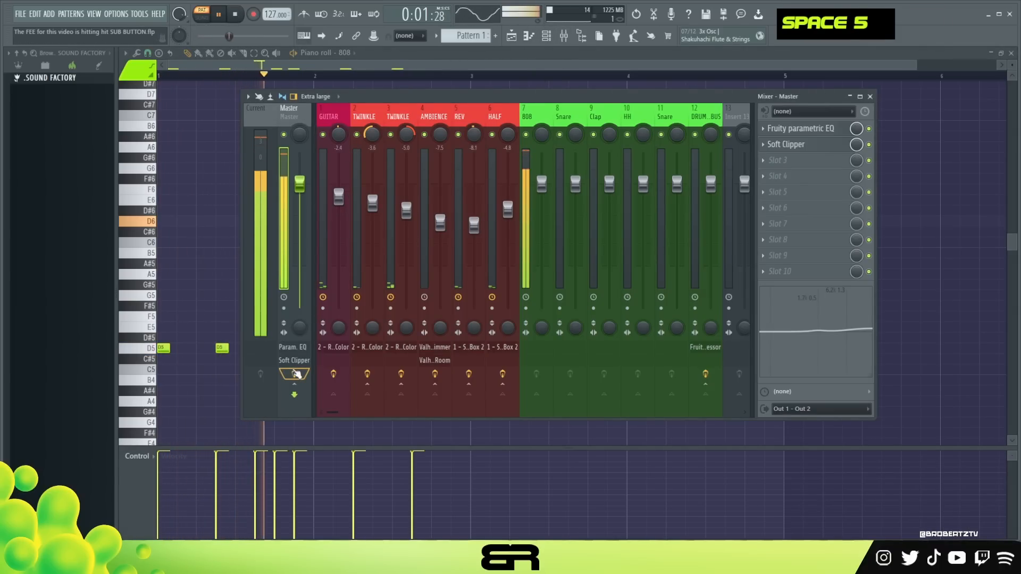
key("space")
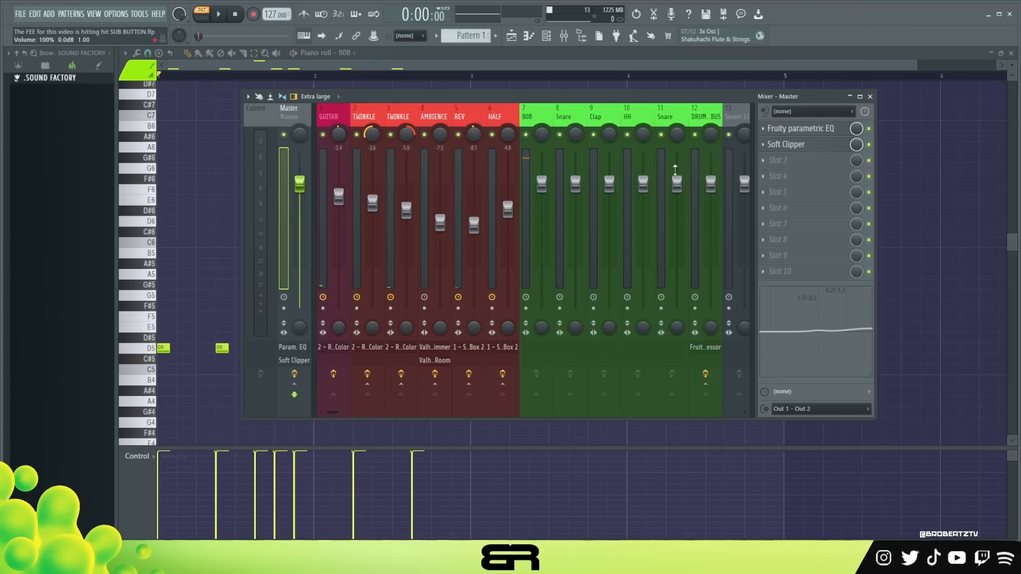
Close the mixer, the 808 piano roll and the channel rack so only the empty playlist remains
left_click(870, 97)
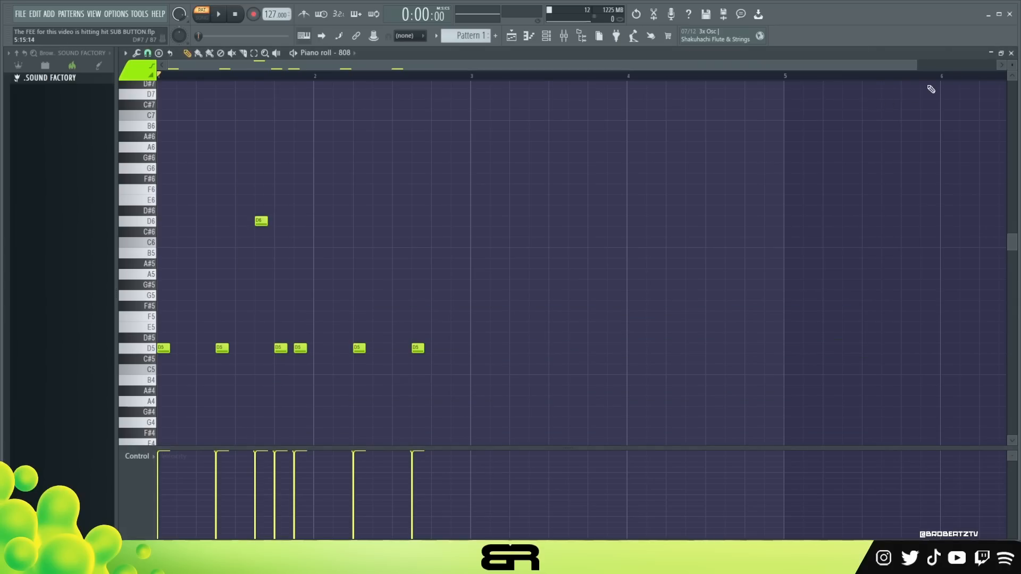
left_click(1012, 54)
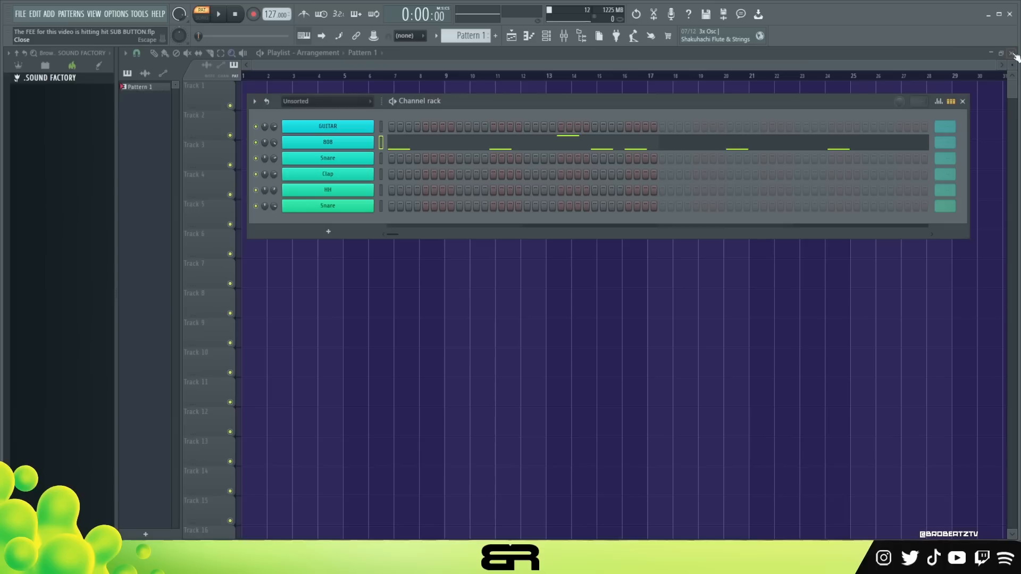
key("F6")
Sketch a 0 DB level diagram with upward and downward arrows over the empty playlist, and erase the drawing
key("z")
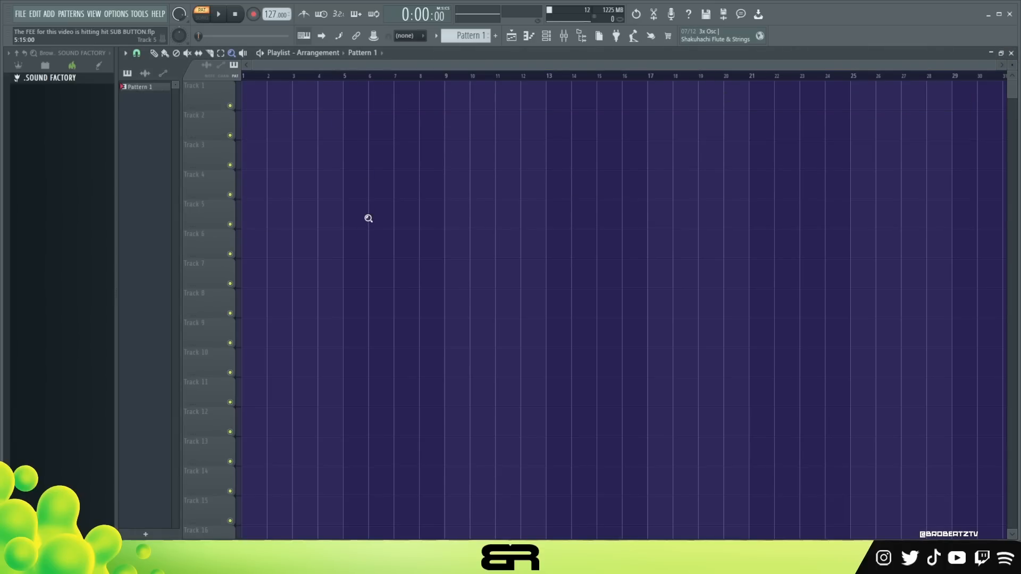
key("ctrl")
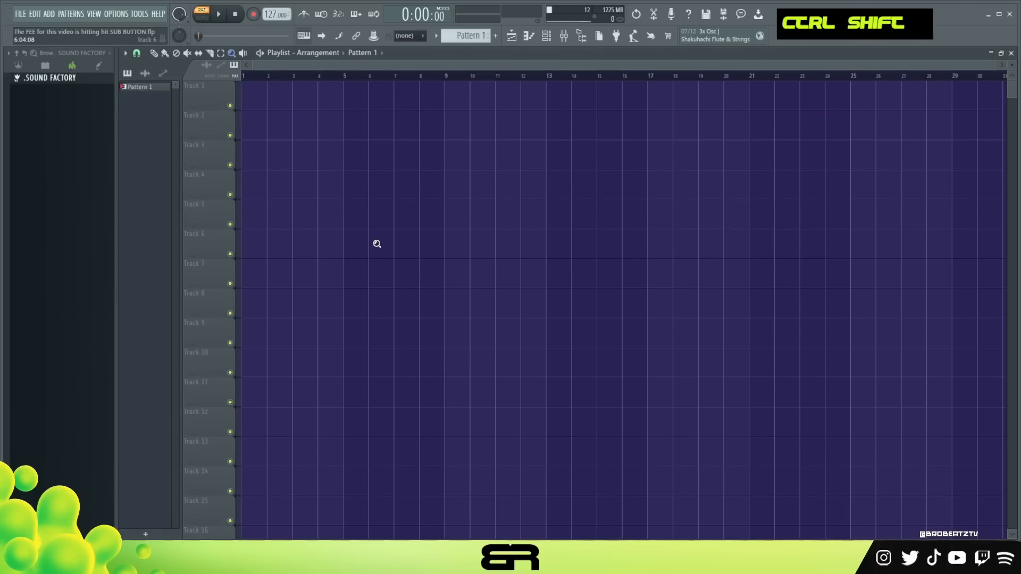
key("ctrl+shift+z")
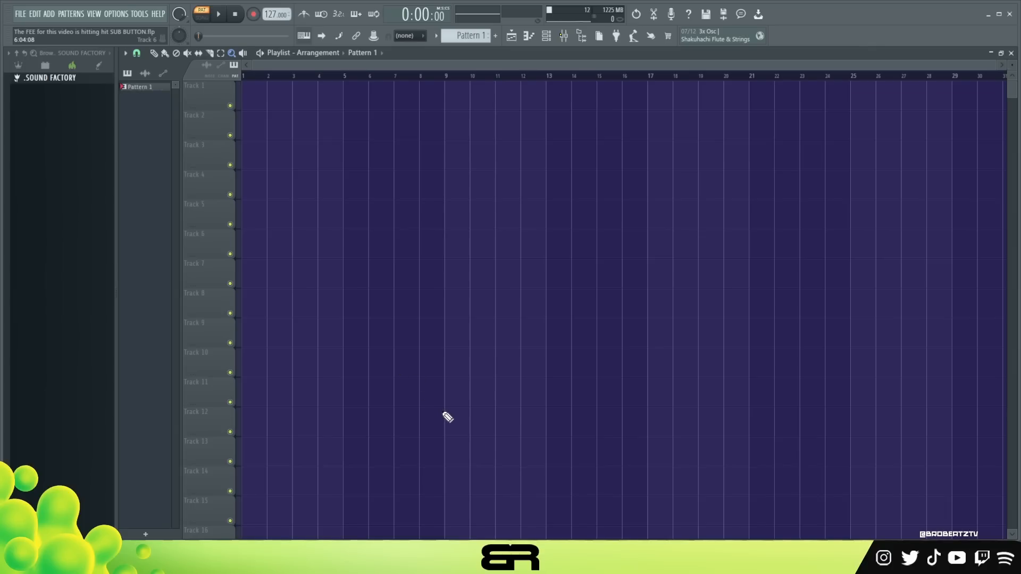
mouse_move(435, 258)
left_mouse_down()
mouse_move(475, 267)
mouse_move(483, 251)
mouse_move(518, 264)
mouse_move(535, 300)
mouse_move(542, 283)
left_mouse_up()
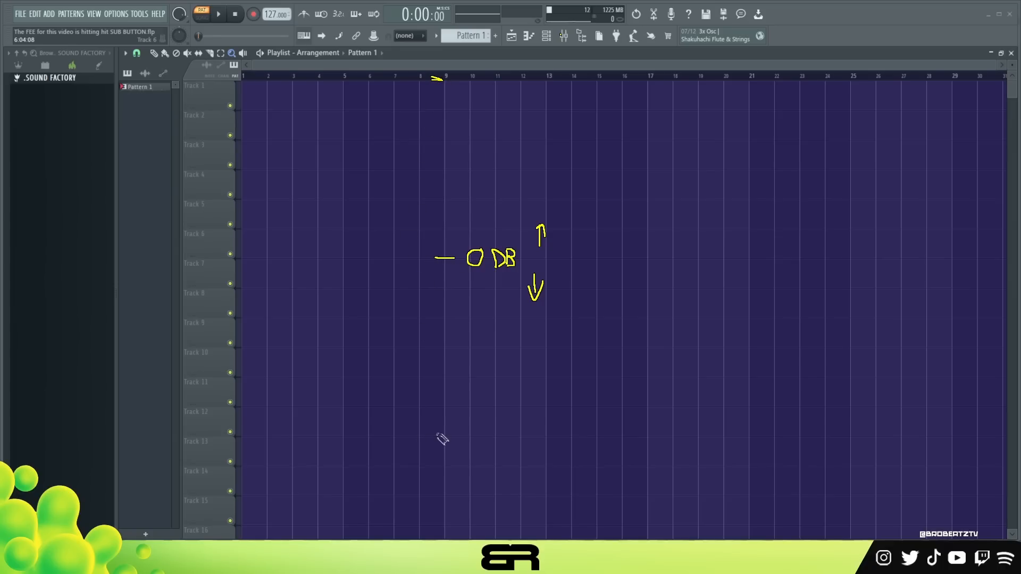
left_click_drag(394, 405, 397, 289)
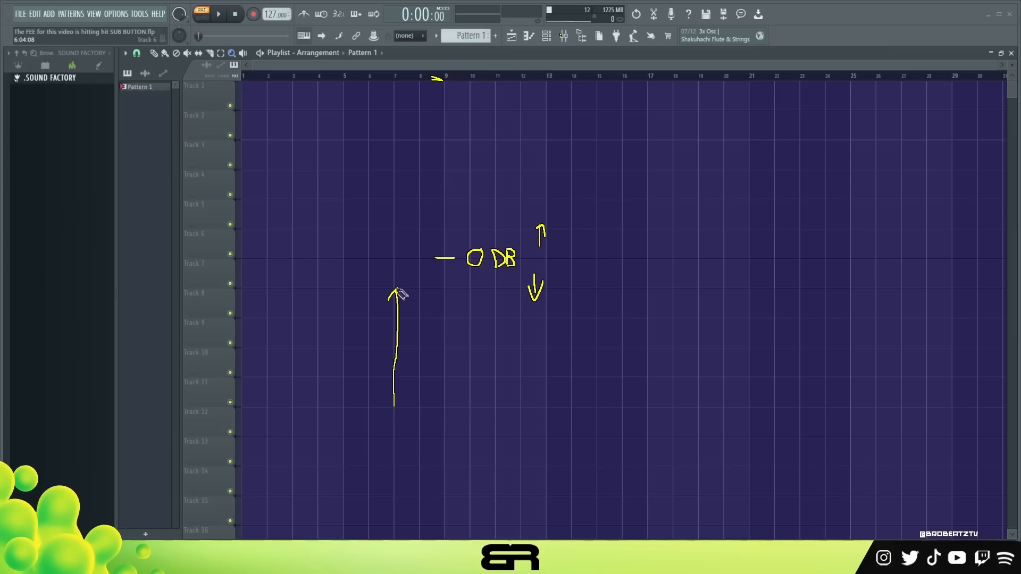
left_click_drag(434, 86, 434, 109)
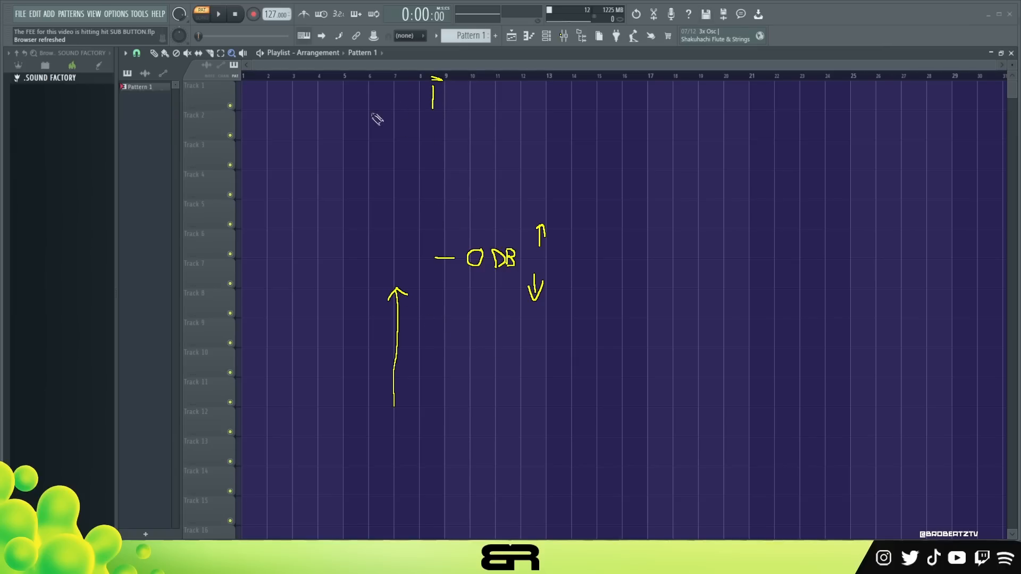
mouse_move(388, 88)
left_mouse_down()
mouse_move(388, 249)
mouse_move(395, 244)
left_mouse_up()
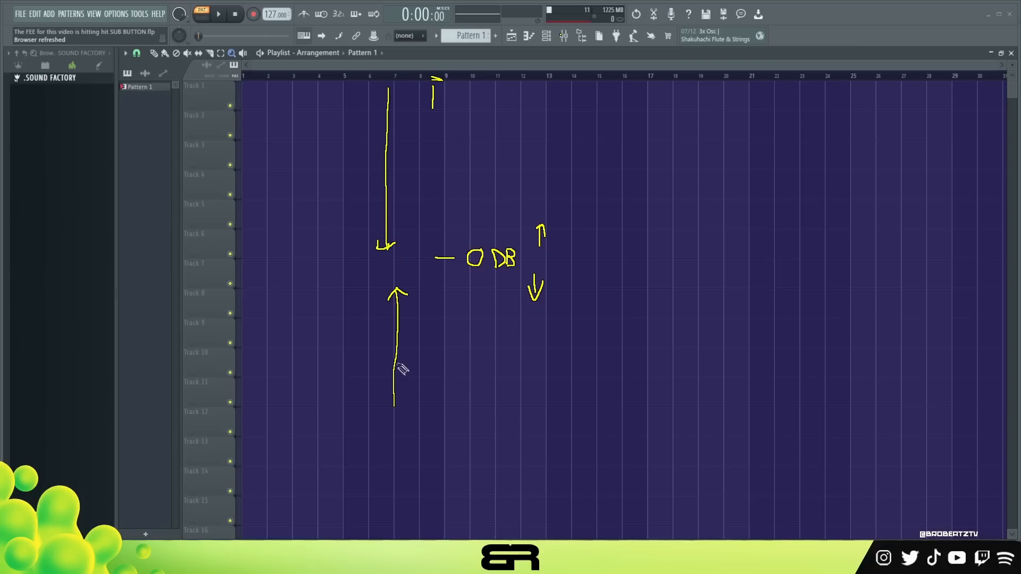
mouse_move(334, 382)
left_mouse_down()
mouse_move(338, 193)
mouse_move(351, 210)
mouse_move(340, 182)
mouse_move(355, 204)
mouse_move(330, 198)
left_mouse_up()
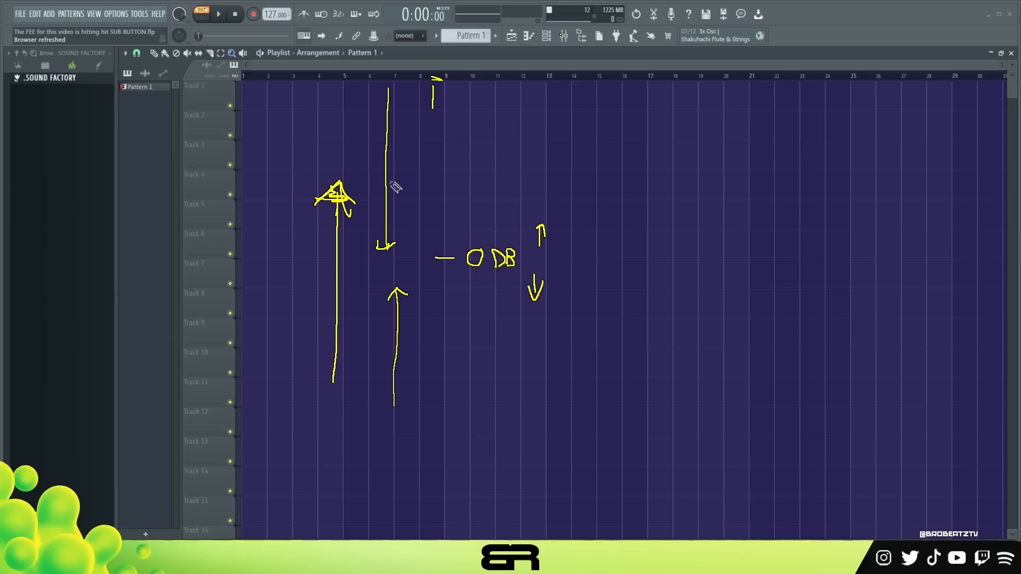
mouse_move(319, 83)
left_mouse_down()
mouse_move(323, 197)
mouse_move(349, 229)
mouse_move(311, 236)
mouse_move(357, 240)
mouse_move(335, 190)
left_mouse_up()
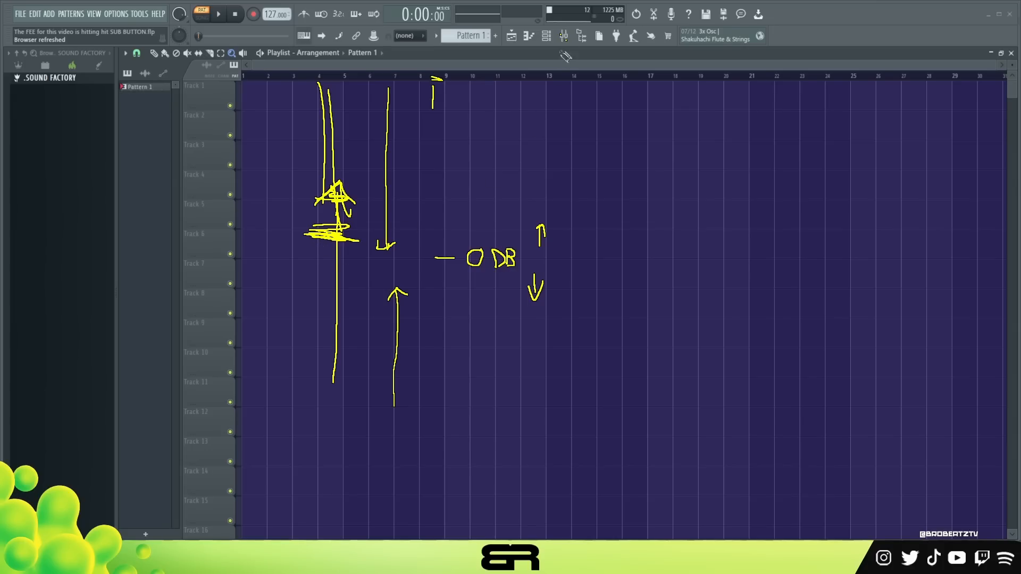
key("ctrl+shift+q")
key("ctrl+shift+a")
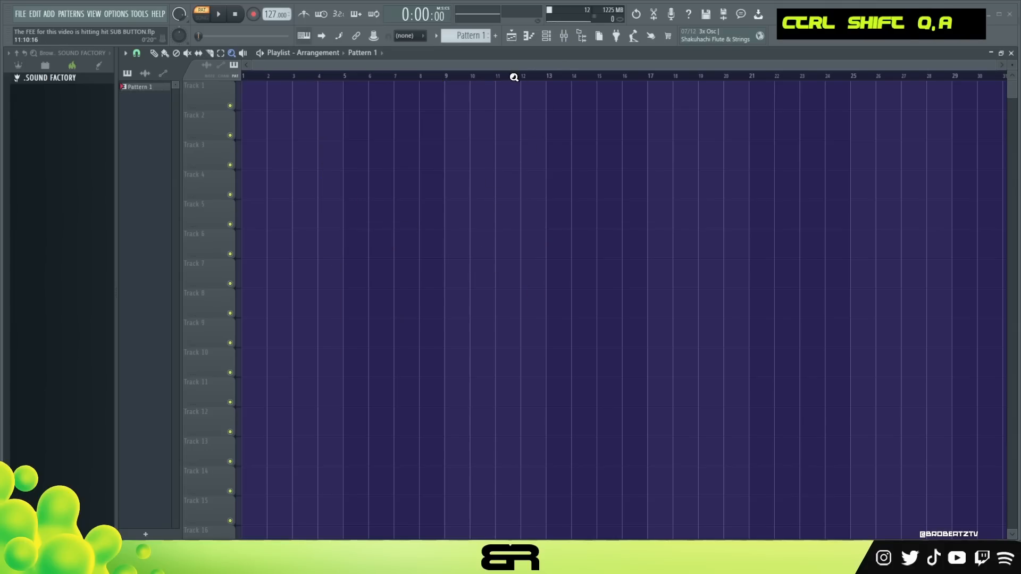
Open the mixer and compare playback of the 808 with the Master track's effect slots disabled and enabled
left_click(565, 37)
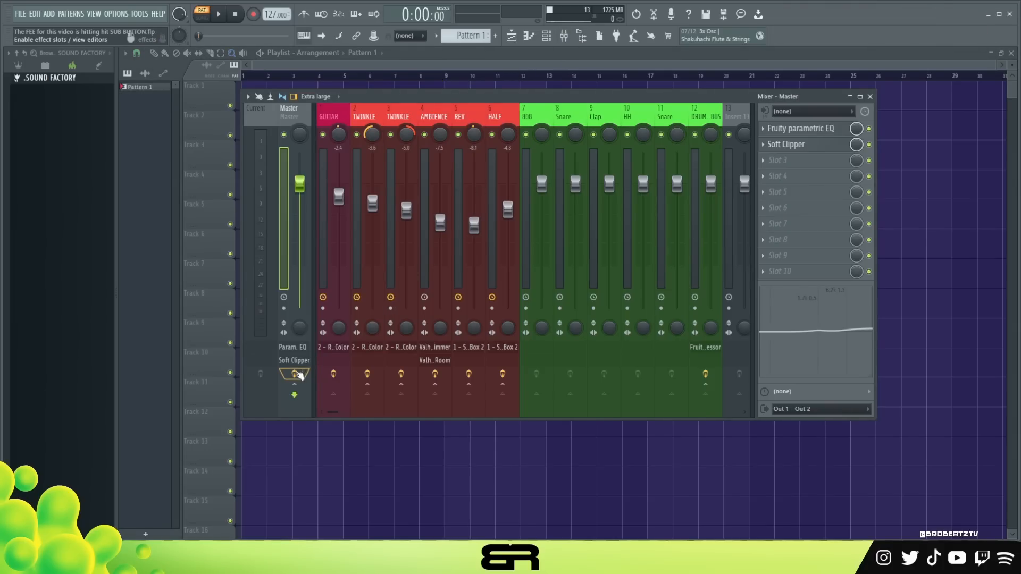
key("space")
key("space")
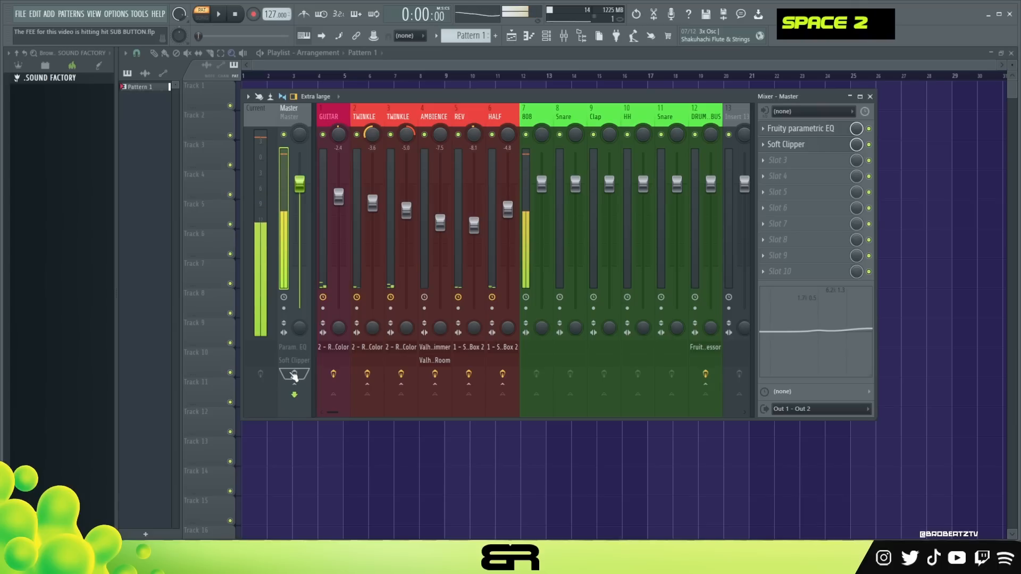
left_click(295, 375)
key("space")
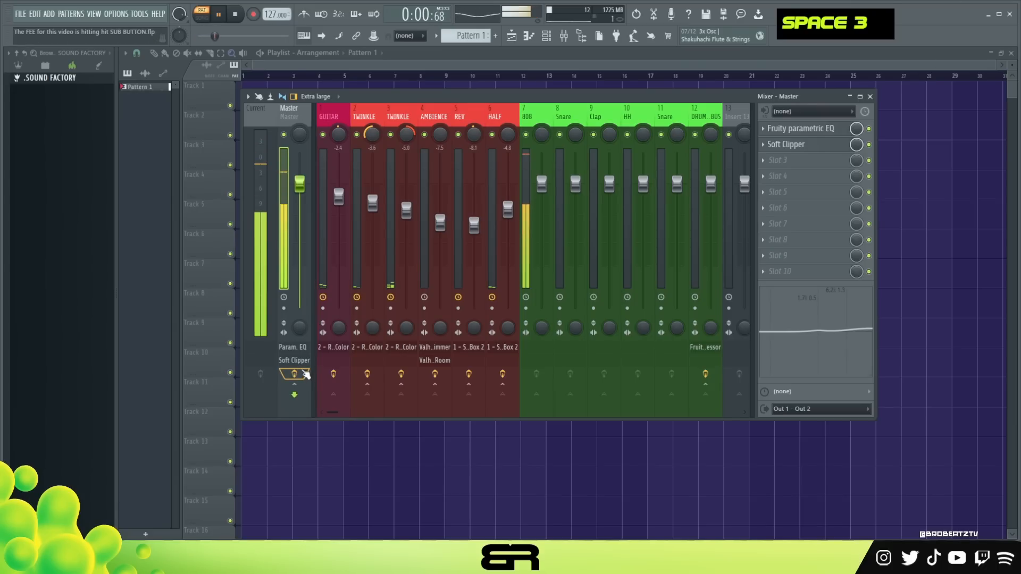
key("space")
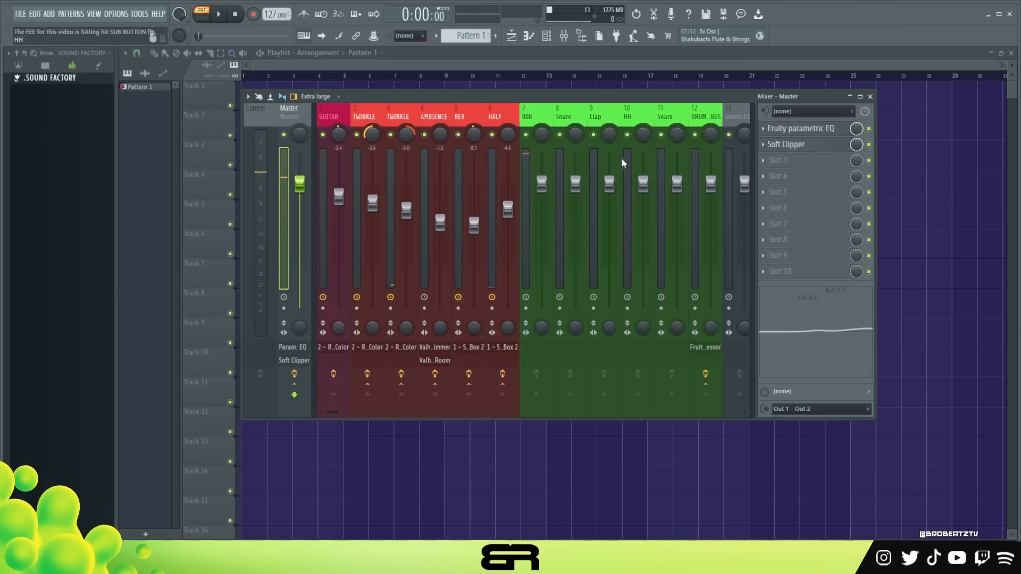
Close the mixer, show the channel rack and delete all notes of the 808 channel
left_click(871, 97)
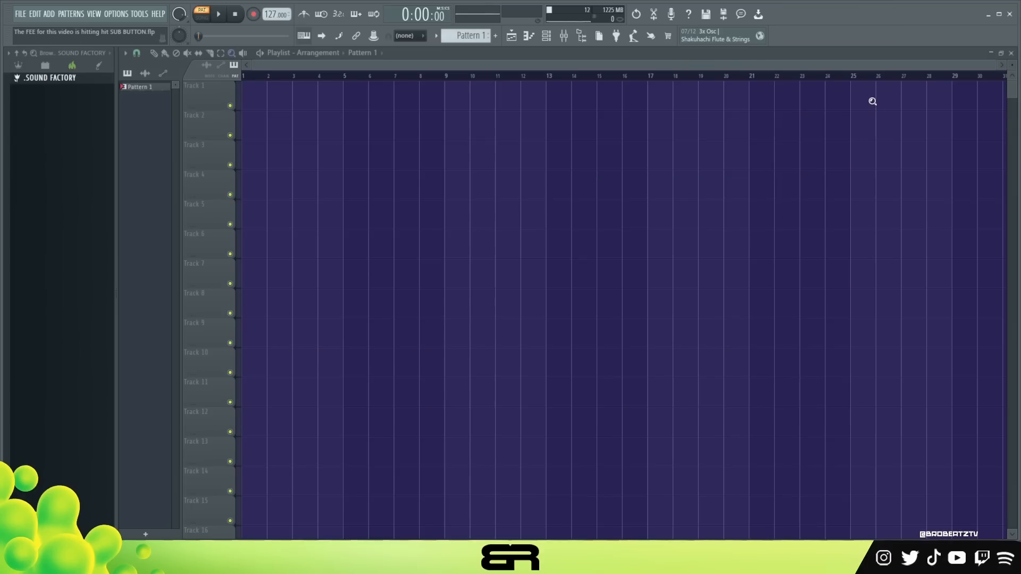
left_click(546, 36)
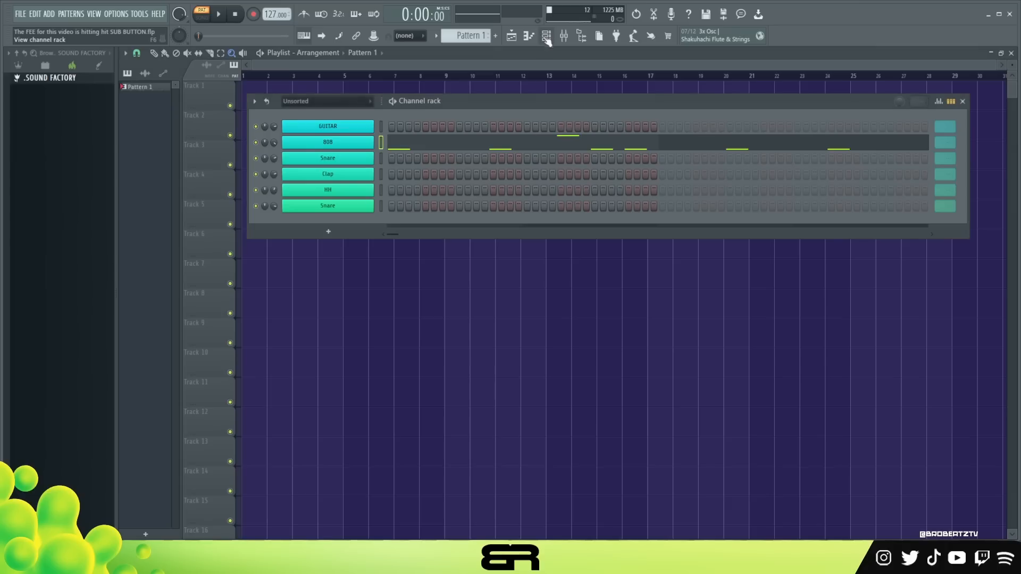
right_click(490, 141)
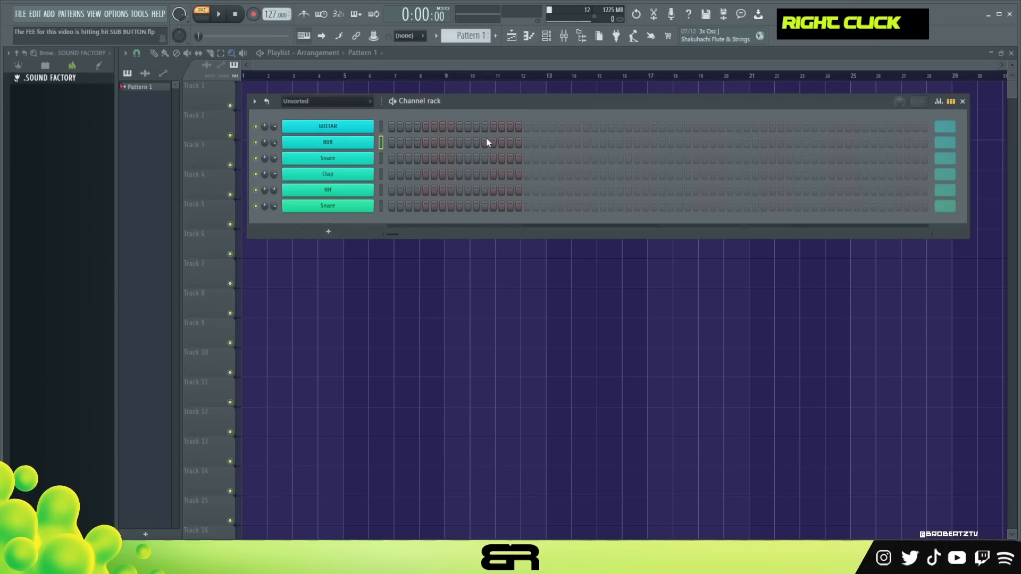
Open the GUITAR channel's piano roll and place a long D4 note at the start of bar 1
left_click_drag(449, 100, 437, 114)
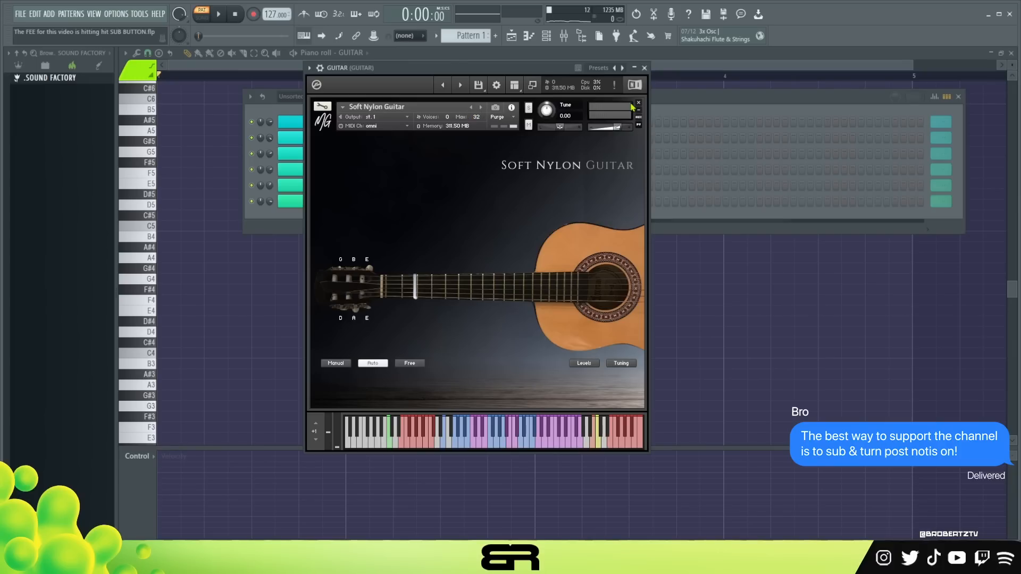
left_click_drag(355, 78, 441, 84)
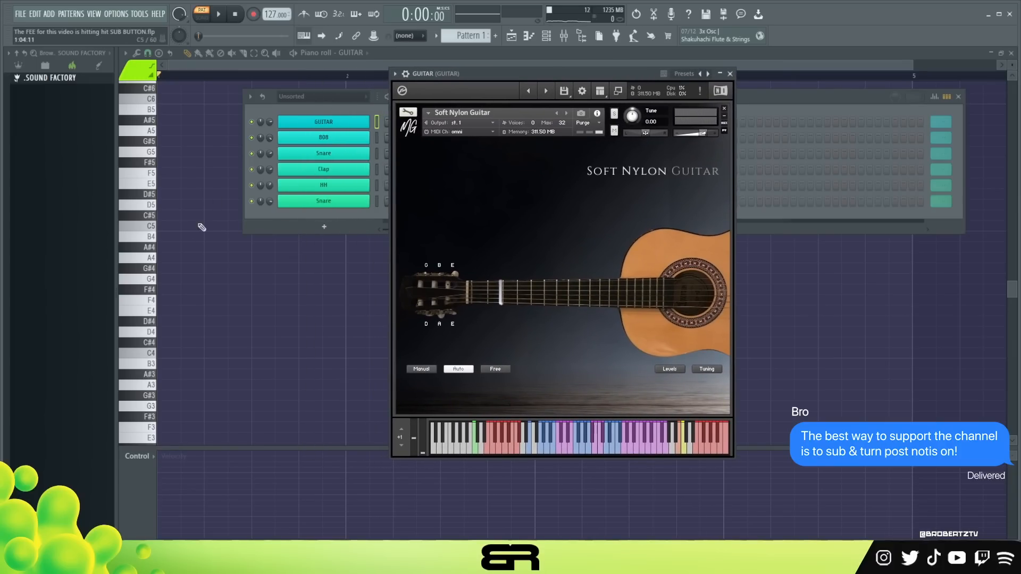
right_click(211, 275)
left_click(205, 331)
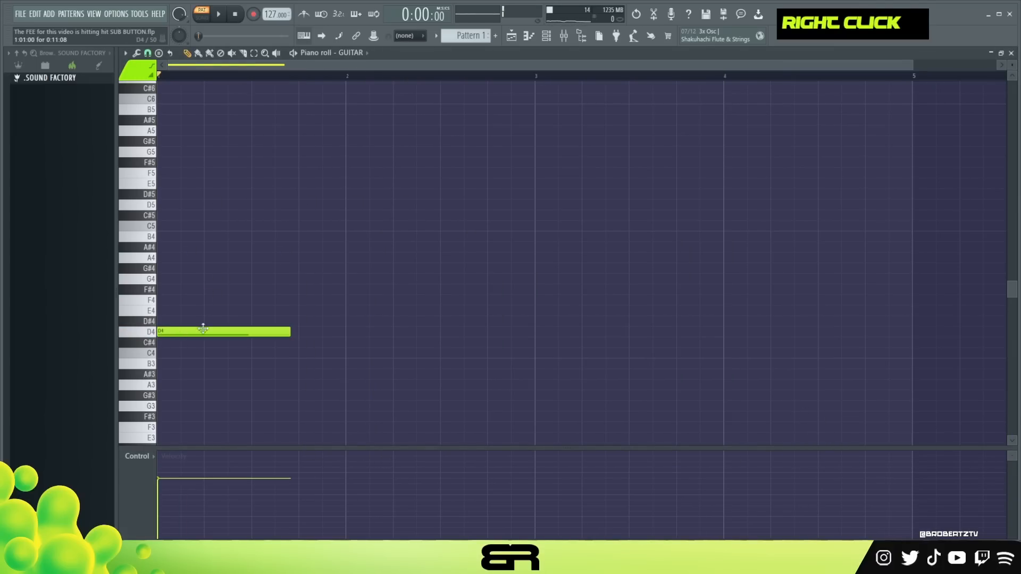
Duplicate the D4 note to the last beat of bar 1 and transpose the copy down to A3
left_click(187, 335, "ctrl")
left_click_drag(187, 336, 330, 333)
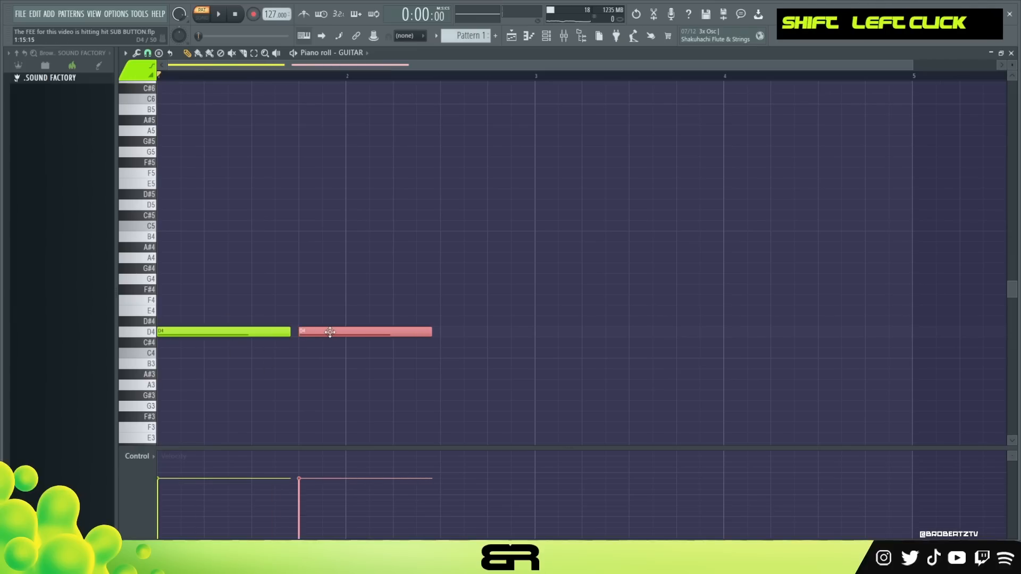
key("shift+Down")
key("shift+Down")
key("shift+Down")
key("shift+Down")
key("shift+Down")
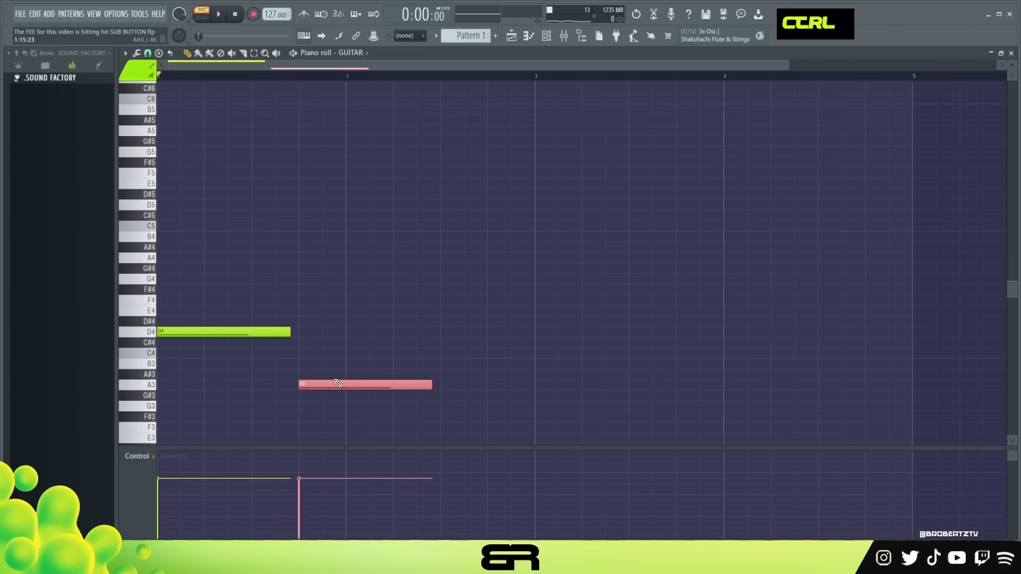
Add a copy of the D4 note lowered to G3 at the start of bar 2, and an A3 copy on that bar's last beat
left_click(330, 386, "ctrl")
left_click(246, 334, "ctrl")
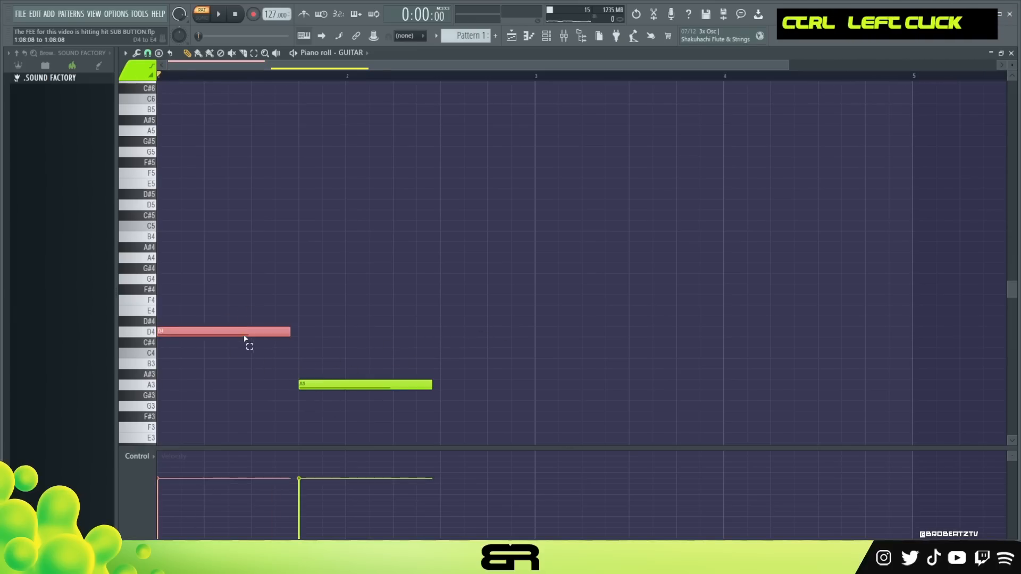
left_click_drag(187, 332, 376, 325)
key("shift+Down")
key("shift+Down")
key("shift+Down")
key("shift+Down")
key("shift+Down")
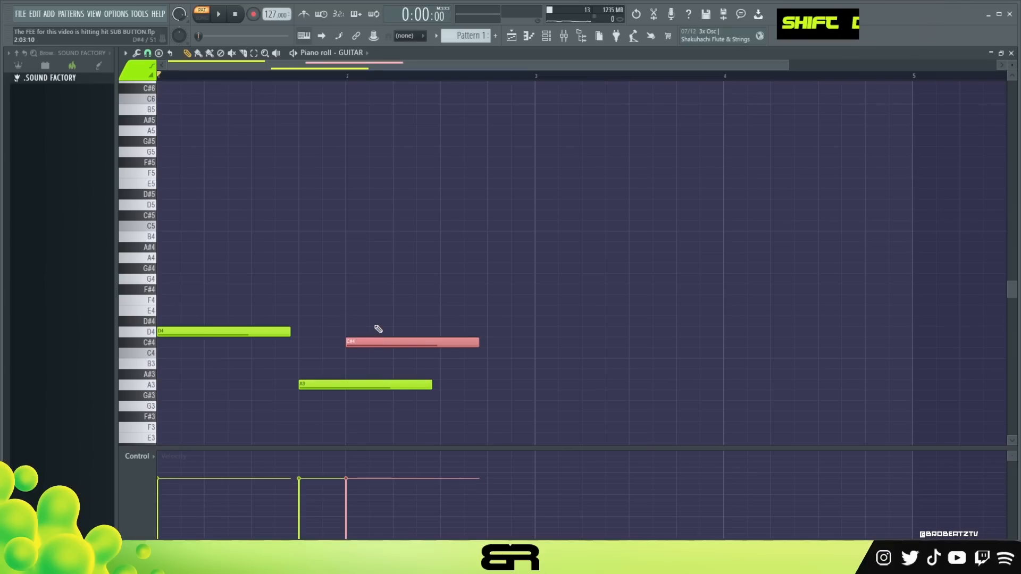
key("shift+Down")
key("shift+Down")
left_click(344, 384, "ctrl")
left_click_drag(345, 383, 500, 382)
Resize the four guitar notes so they run end to end across bars 1 and 2 without overlapping
left_click_drag(379, 358, 509, 421)
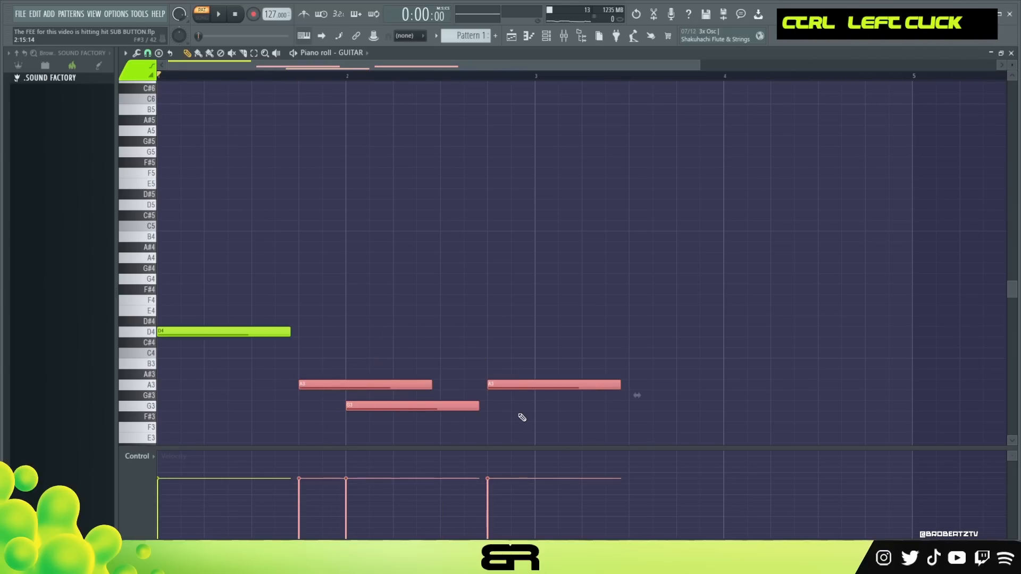
key("ctrl+a")
key("shift+d")
right_click(333, 334)
left_click_drag(180, 332, 299, 334)
left_click_drag(304, 369, 531, 389)
right_click(434, 401)
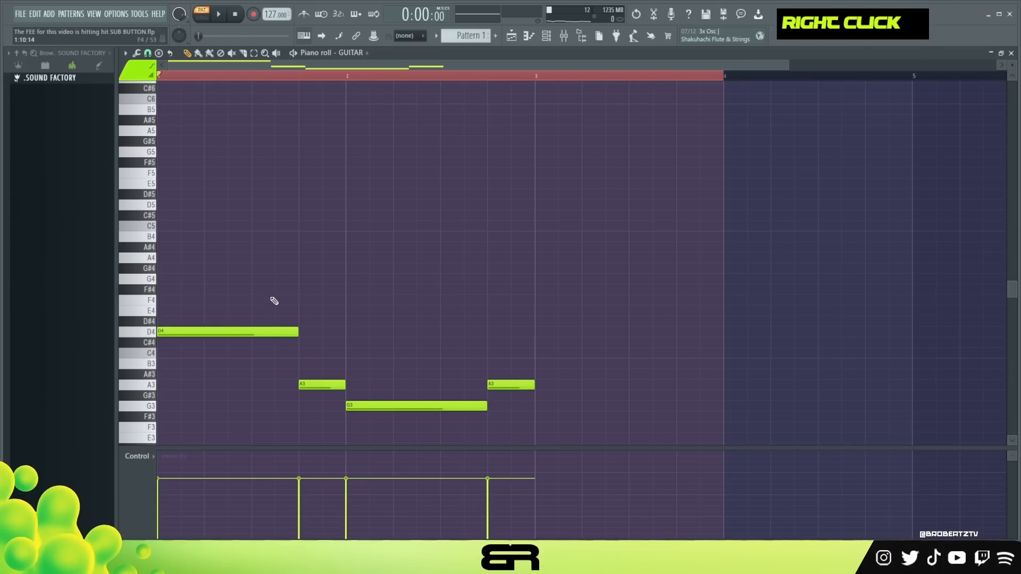
Duplicate the first A3 note to step 3 of bar 1, raise it two octaves to A5, and copy it to step 11
key("ctrl")
left_click(318, 385, "ctrl")
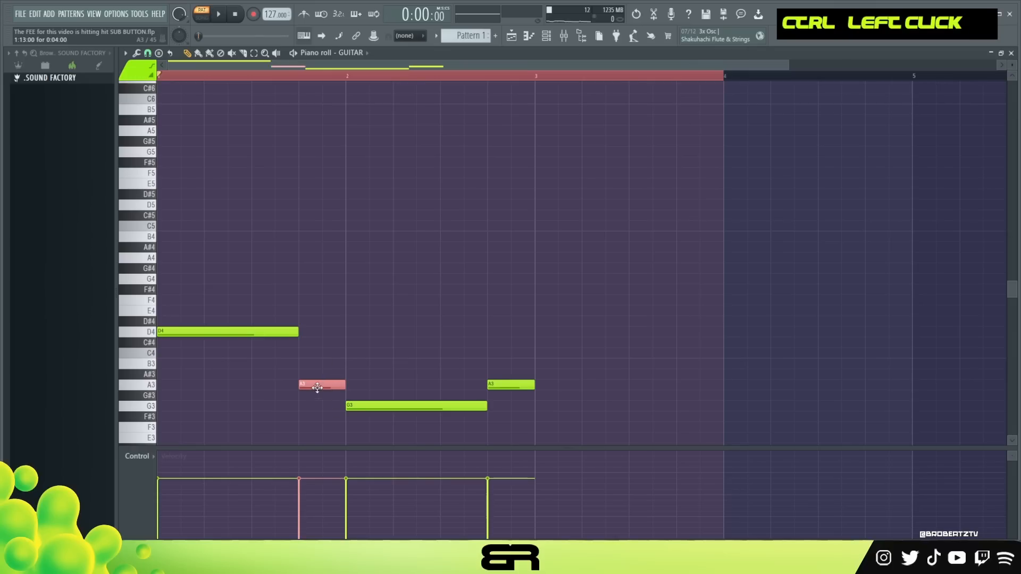
left_click_drag(319, 385, 210, 391, "shift")
key("ctrl+Up")
key("ctrl+Up")
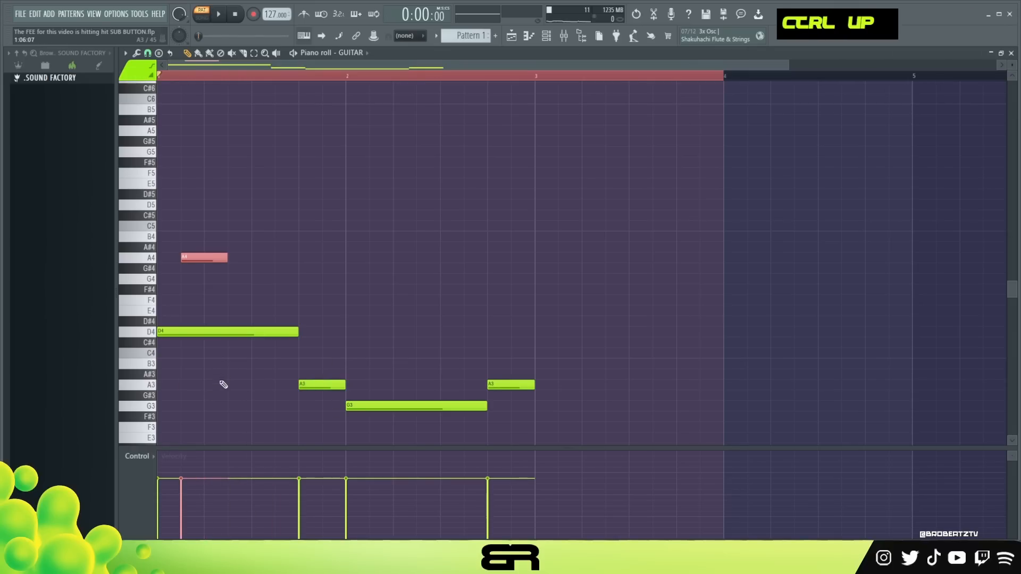
left_click_drag(204, 128, 298, 131, "shift")
Play back the guitar pattern from the start to check the new A5 notes
key("space")
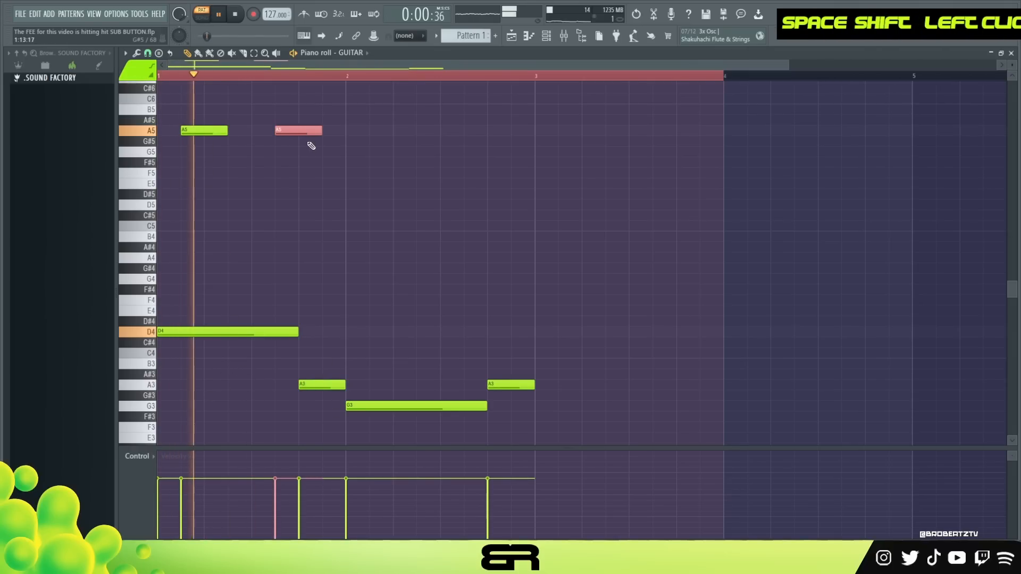
right_click(277, 239)
key("space")
key("space")
key("space")
Copy the bar 1 D4 guitar note up to F5, nudge the copy slightly late, and play back the pattern
left_click(165, 332, "ctrl")
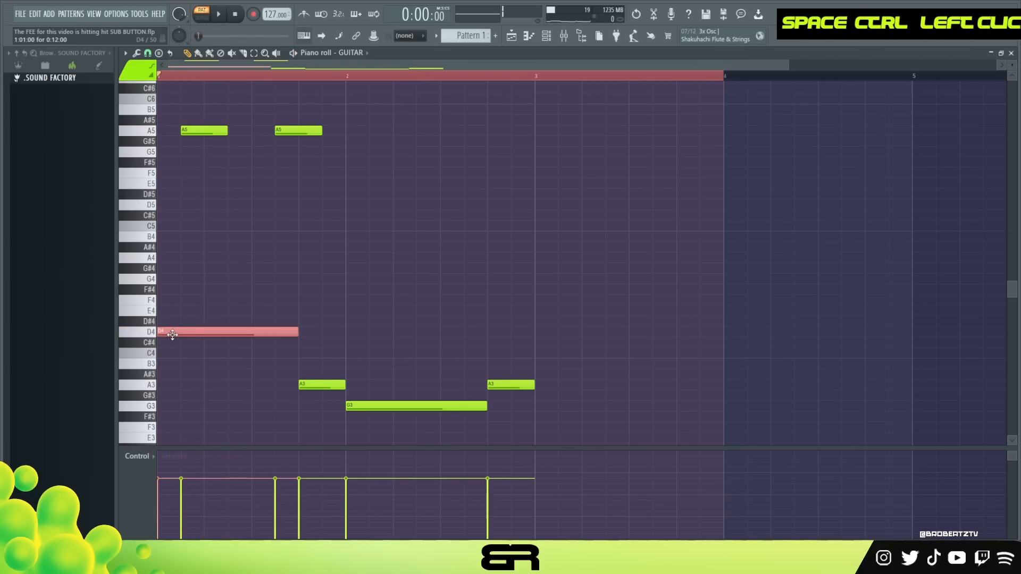
left_click_drag(165, 332, 166, 299, "shift")
key("ctrl+Up")
key("space")
scroll(190, 171, "down", 1)
key("space")
key("space")
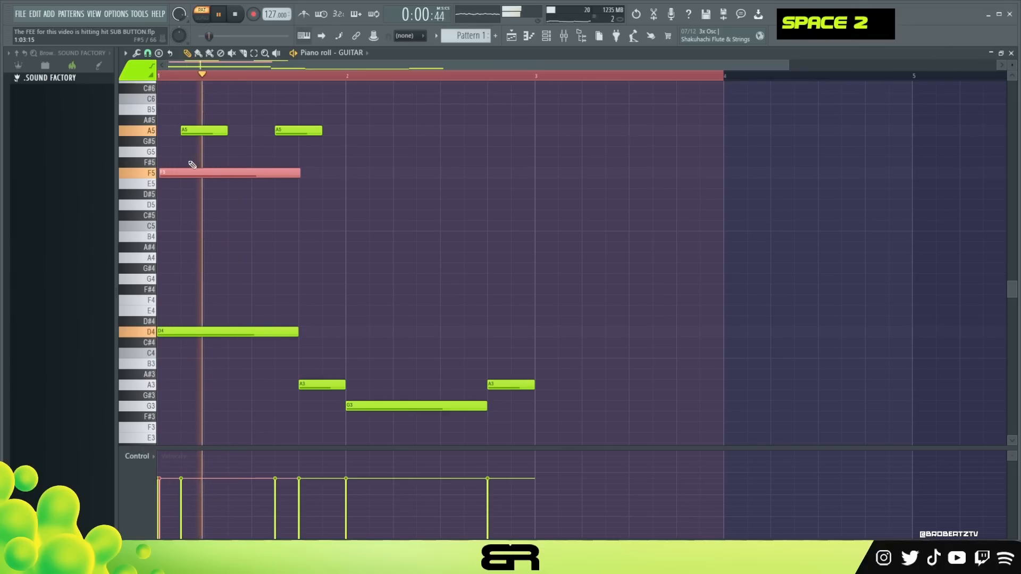
right_click(233, 226)
key("space")
Lengthen the first A5 note to about seven steps and copy it an octave lower to A4 on step 9
left_click_drag(223, 131, 296, 141, "alt")
key("space")
right_click(303, 269)
key("space")
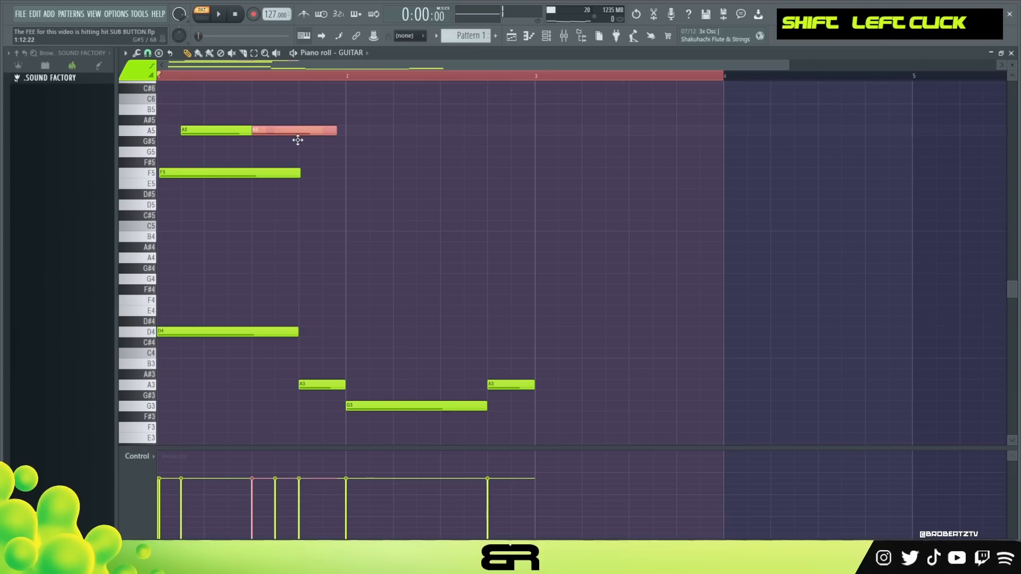
key("space")
key("ctrl+Down")
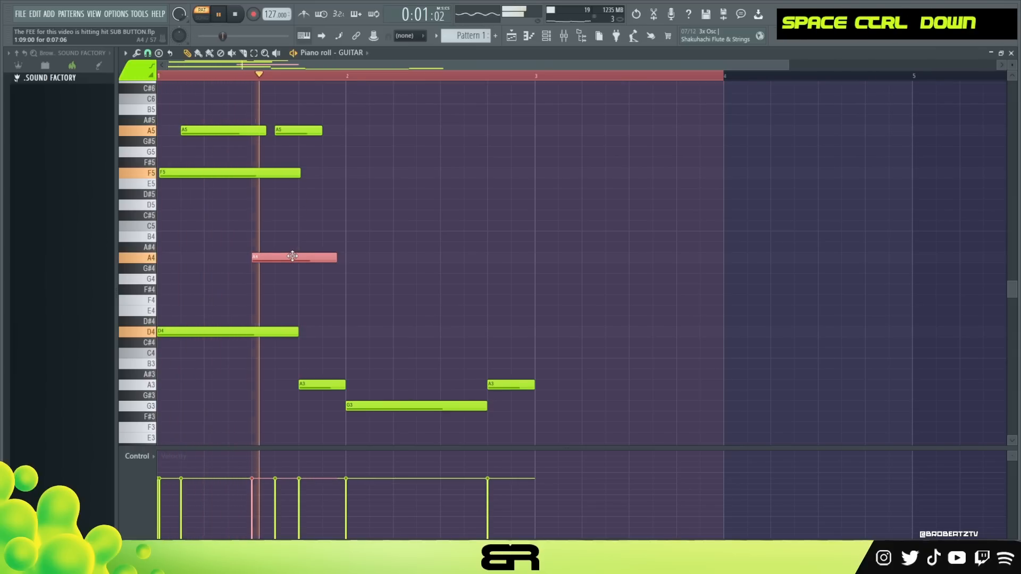
Move the A4 note to step 7 of bar 1 and audition the new timing
left_click_drag(292, 257, 263, 260)
key("space")
key("space")
key("space")
key("space")
key("space")
Copy the A4 note up to C5 on step 11 of bar 1 and listen to it
left_click_drag(258, 256, 298, 220, "shift")
key("space")
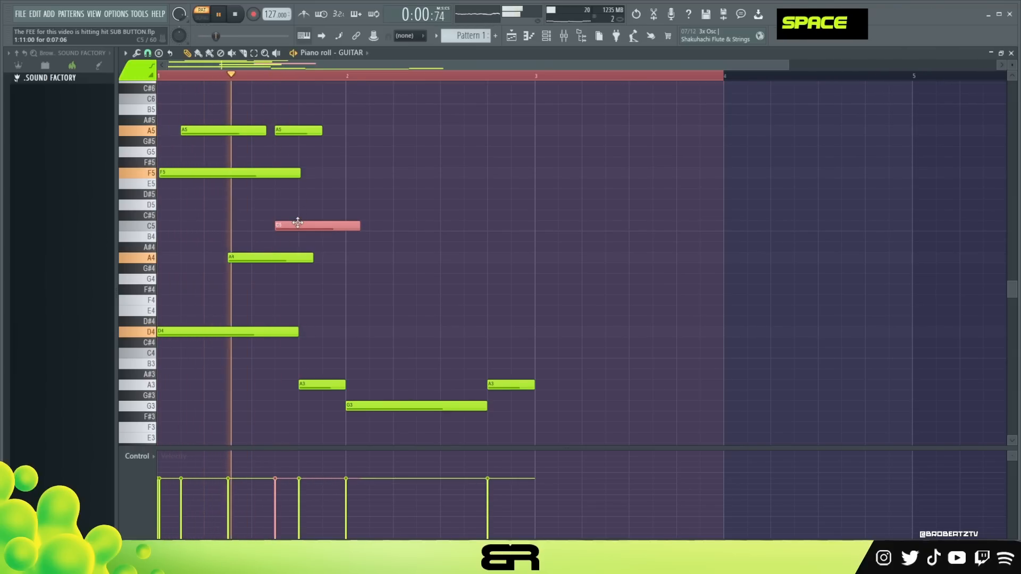
key("space")
Copy the F5 note to E5 near step 13 of bar 1, and shorten the E5 and C5 notes to about bar 2's start
mouse_move(197, 158)
left_mouse_down("ctrl")
mouse_move(198, 169)
mouse_move(290, 175)
mouse_move(337, 194)
mouse_move(325, 179)
left_mouse_up("ctrl")
key("shift+space")
key("space")
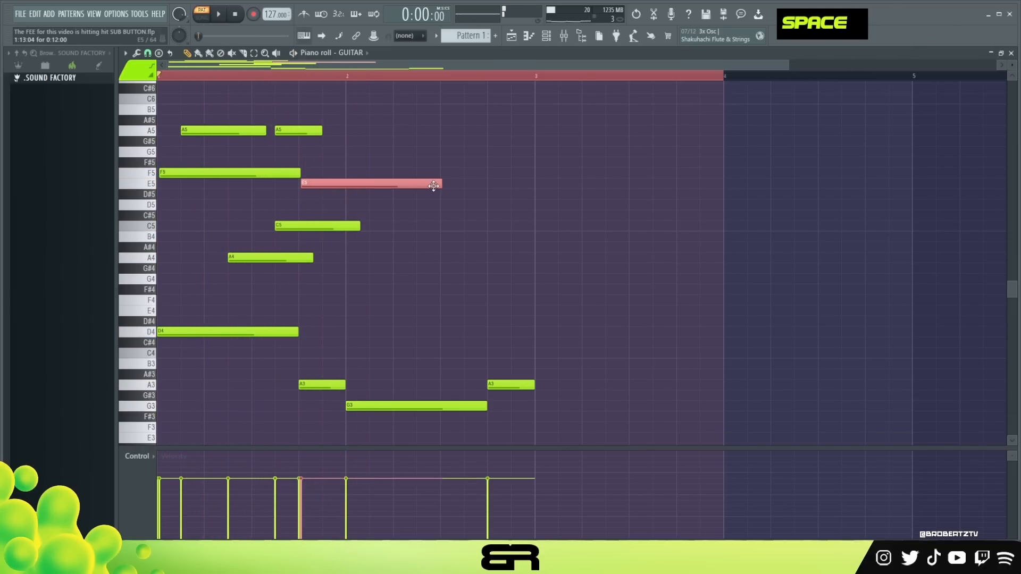
left_click_drag(441, 183, 351, 184, "alt")
left_click_drag(359, 226, 349, 226, "alt")
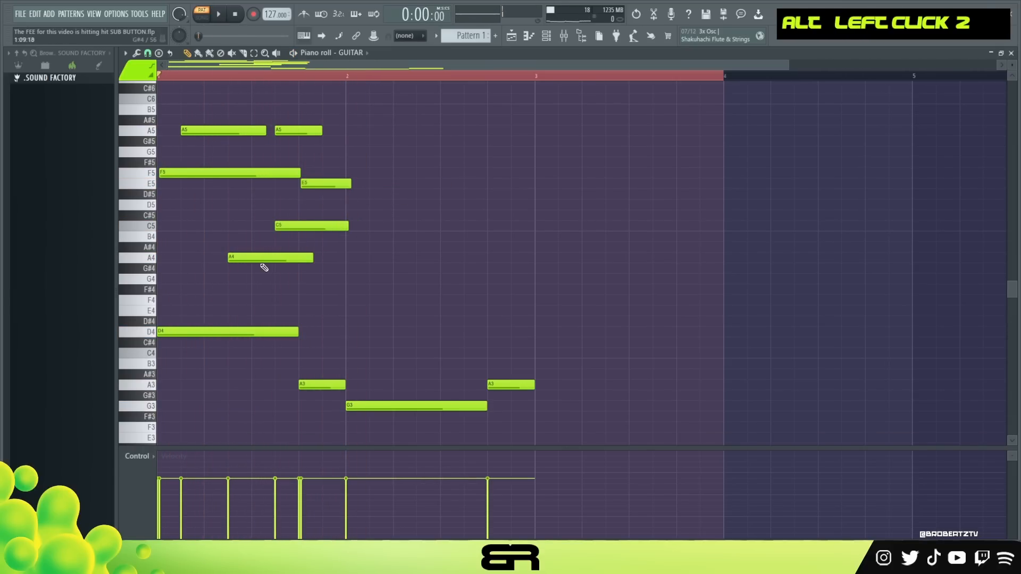
Nudge the second A5 note in bar 1 slightly later and play back the guitar pattern
scroll(288, 128, "down", 1)
key("space")
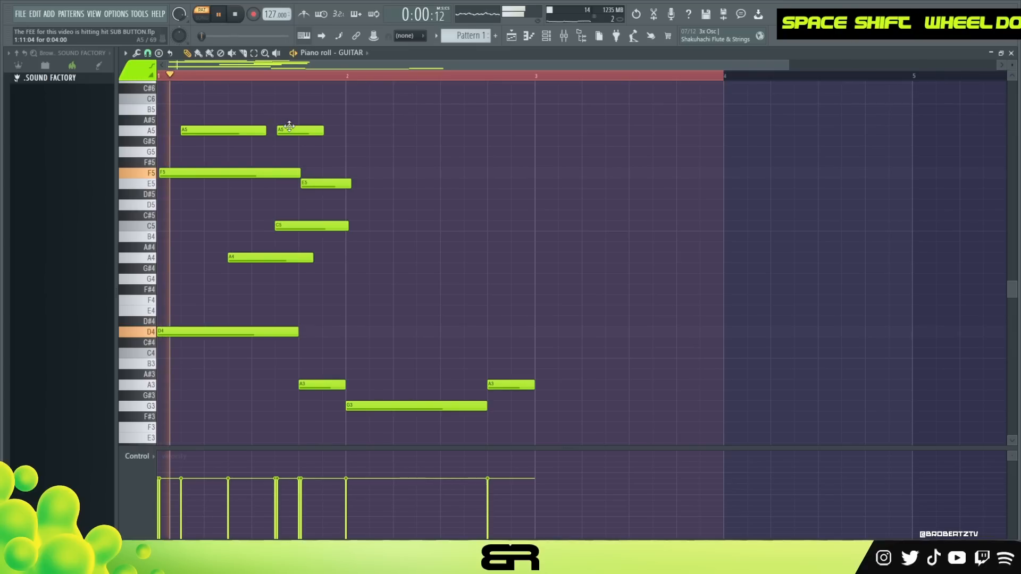
key("space")
key("space")
Copy the second A5 note to G5 at the start of bar 2, align it to the bar line and lengthen it
left_click_drag(299, 131, 360, 154, "shift")
key("space")
key("space")
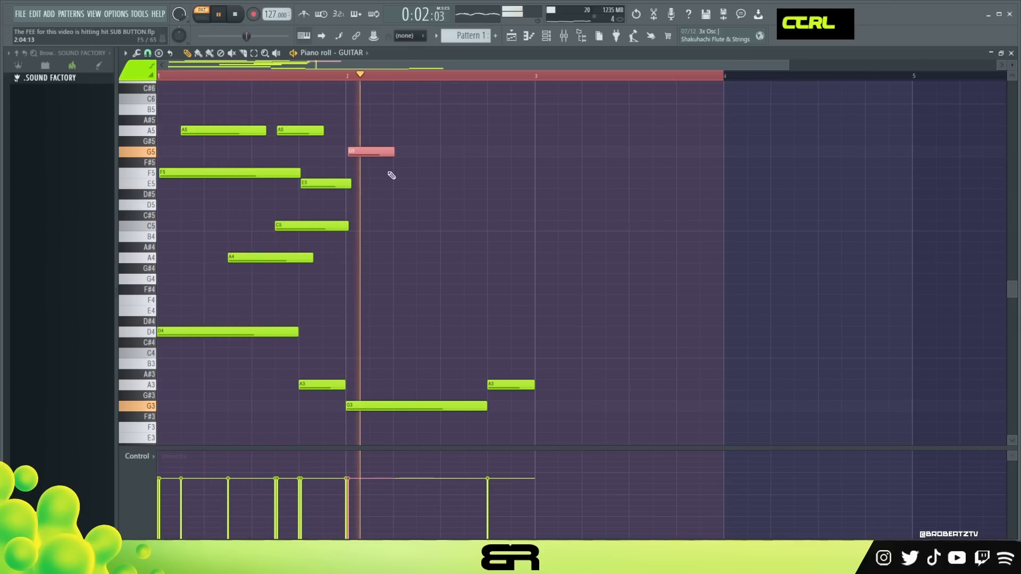
key("space")
scroll(389, 151, "up", 1)
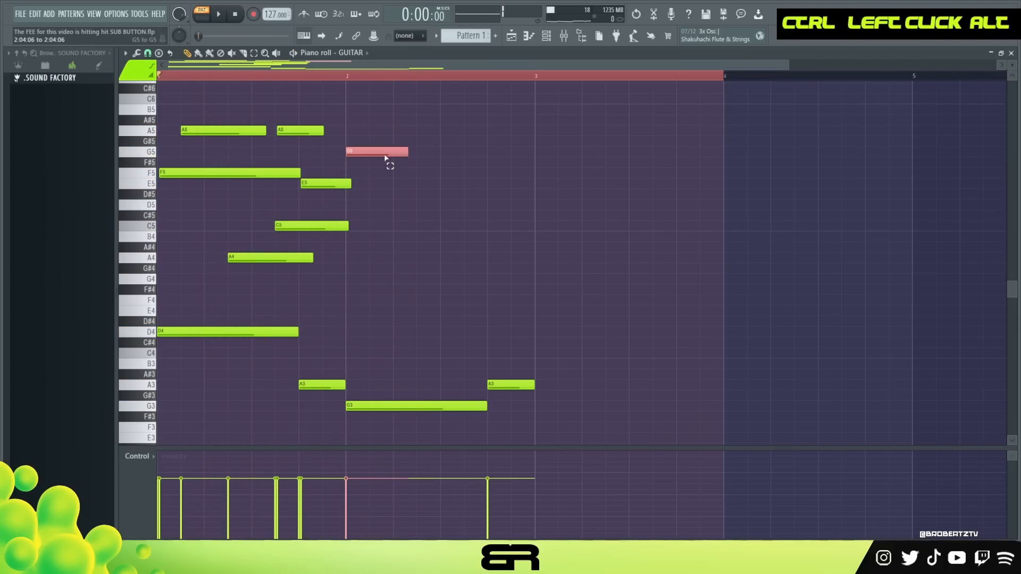
Copy the G5 note up to A#5 on step 9 of bar 2 and play it back
left_click_drag(385, 151, 463, 110)
key("space")
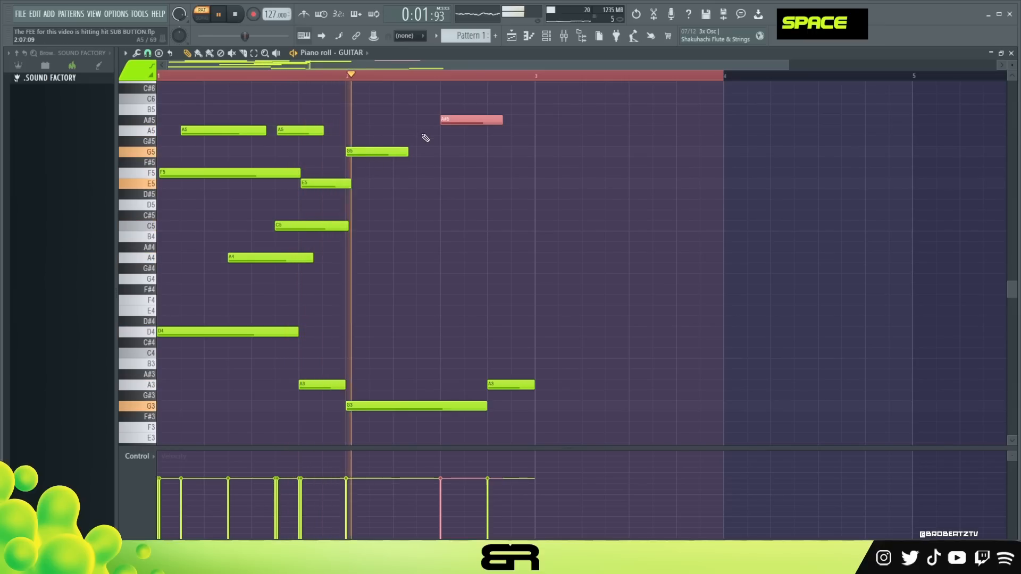
key("space")
Copy the bar 1 E5, C5 and A4 notes into bar 2: C5 on step 3, A4 on step 7, E5 near step 13
left_click_drag(357, 183, 317, 184)
left_click_drag(313, 184, 493, 211)
right_click(493, 212)
left_click_drag(297, 224, 345, 259)
left_click(367, 259, "ctrl")
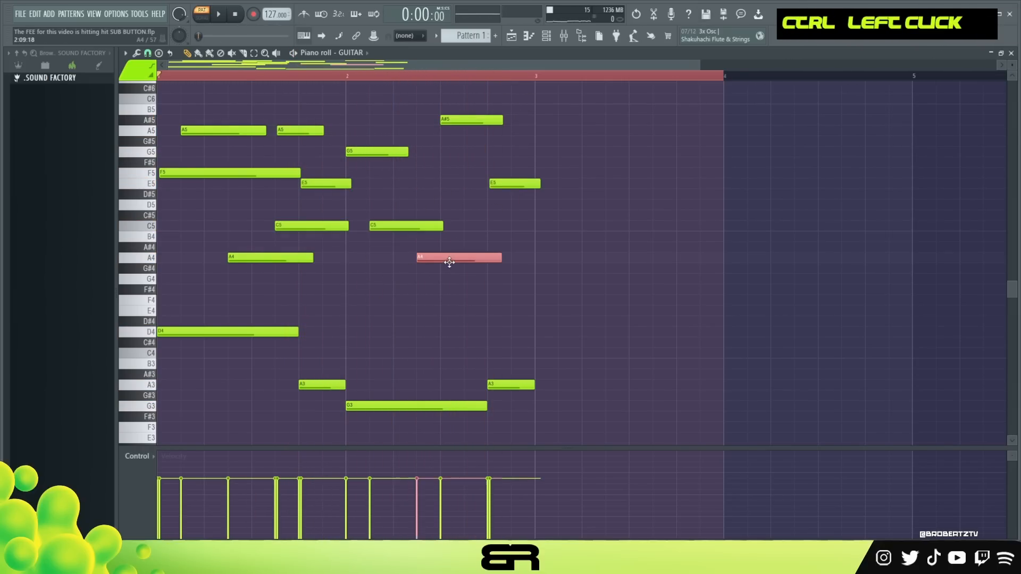
right_click(454, 238)
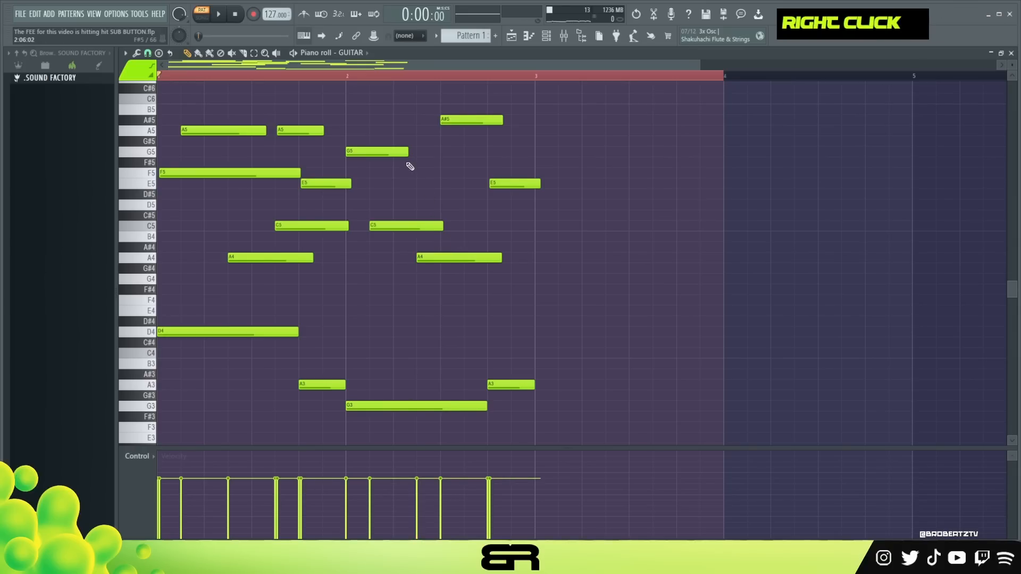
Extend the bar 2 G5 note to about six steps while playing the two-bar melody
key("space")
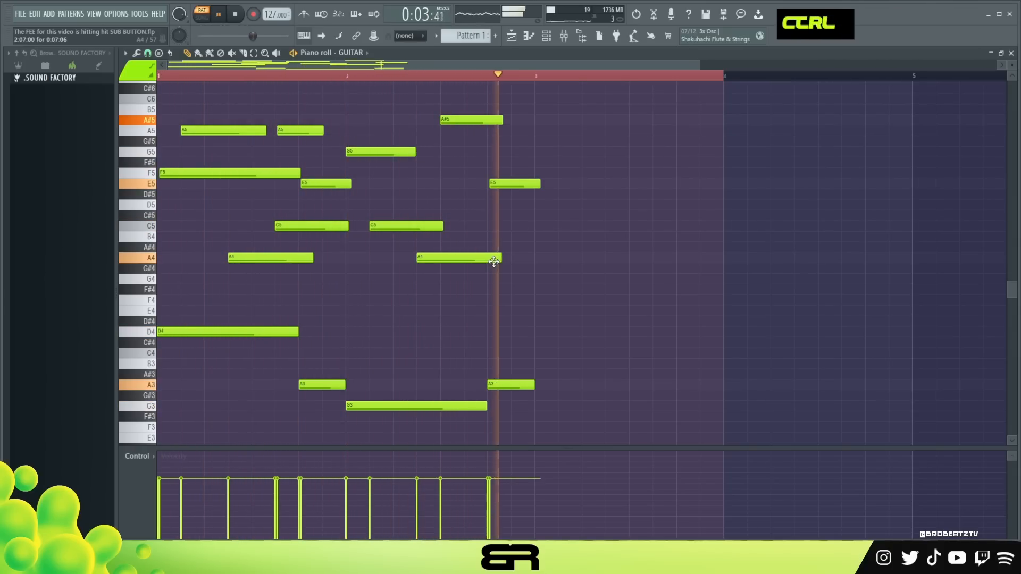
key("space")
Try an added C#5 note in bar 2 and raising that bar's C5 note to D5
double_click(384, 224)
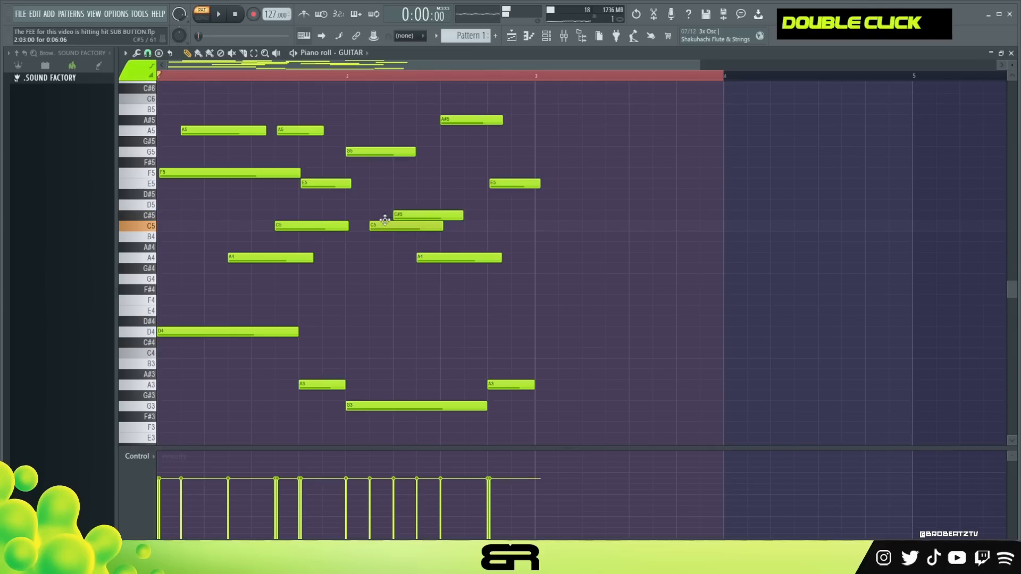
key("space")
right_click(421, 215)
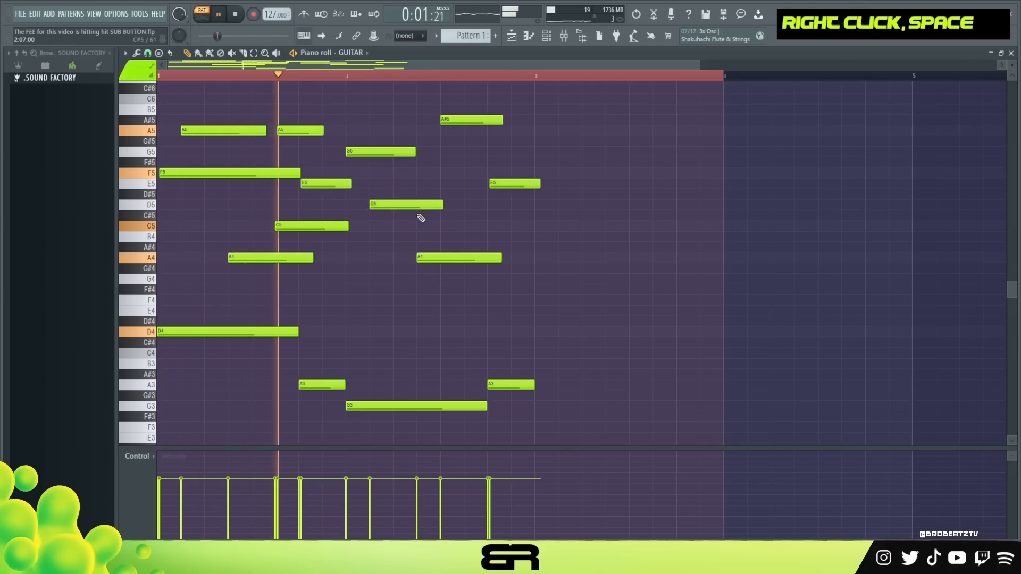
key("space")
left_click_drag(410, 206, 410, 227)
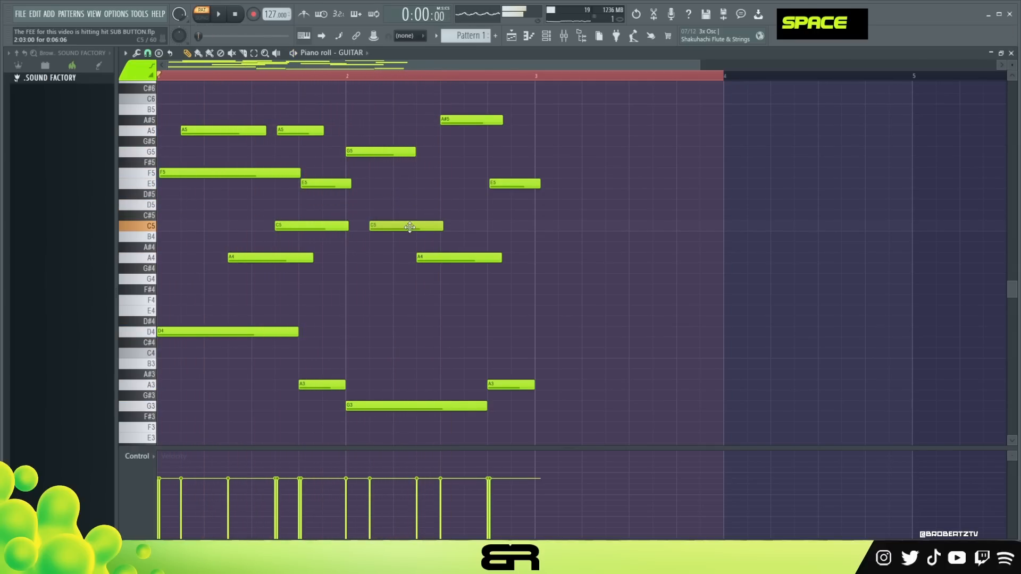
Duplicate all guitar notes from bars 1 and 2 into bars 3 and 4
key("ctrl+a")
mouse_move(222, 340)
left_mouse_down()
mouse_move(461, 333)
mouse_move(415, 341)
left_mouse_up()
right_click(381, 345)
key("ctrl+a")
left_click_drag(235, 331, 588, 341)
left_click(577, 314, "shift")
right_click(577, 314)
Trim the final E5 and A3 notes of bar 4 so that E5 ends exactly at the bar line
left_click_drag(916, 169, 923, 286)
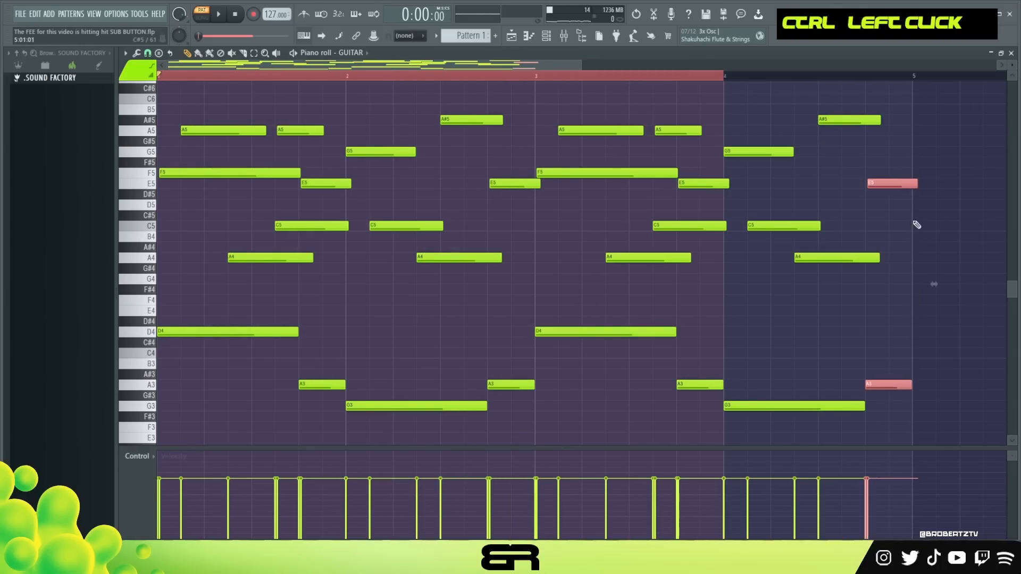
left_click_drag(917, 183, 912, 183)
right_click(944, 195)
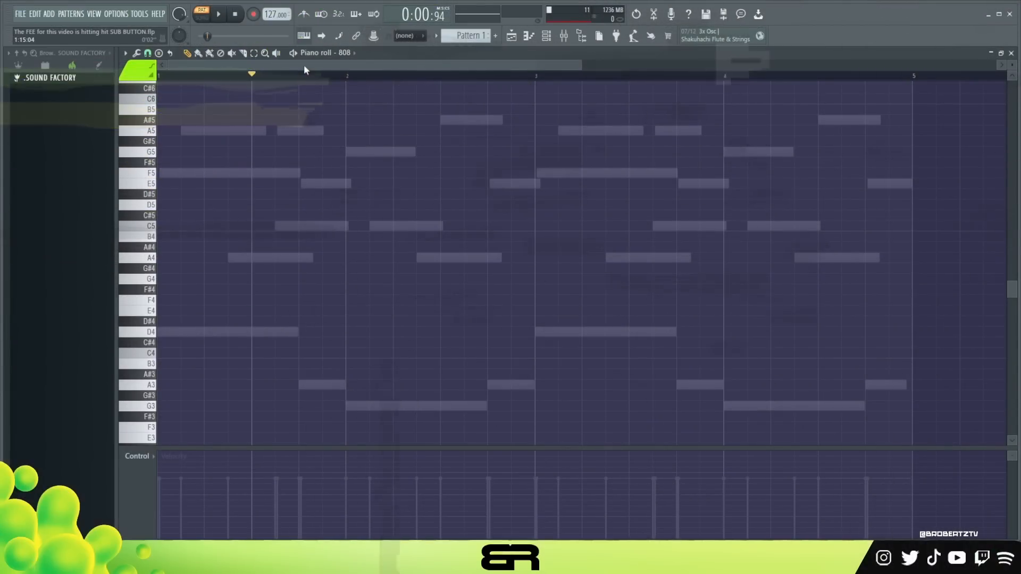
In the 808 piano roll, draw a D4 note at the start of bar 1 and shorten it to two steps
left_click_drag(176, 333, 109, 335)
left_click_drag(229, 326, 230, 347)
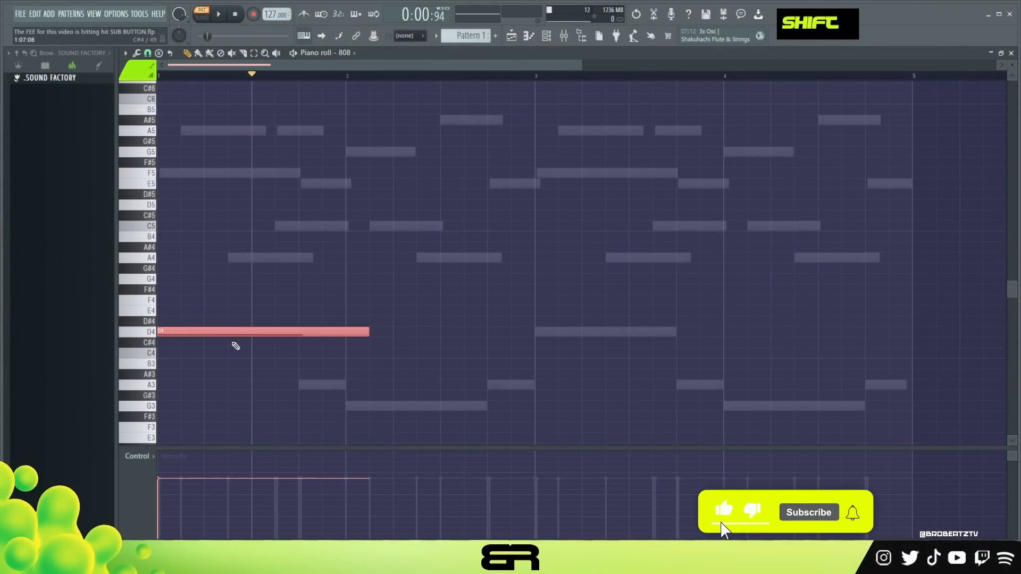
key("shift+d")
right_click(271, 356)
Add two-step 808 notes following the guitar bass: A3 on step 13 of bars 1 and 2, and G3 at bar 2's start
left_click(301, 385)
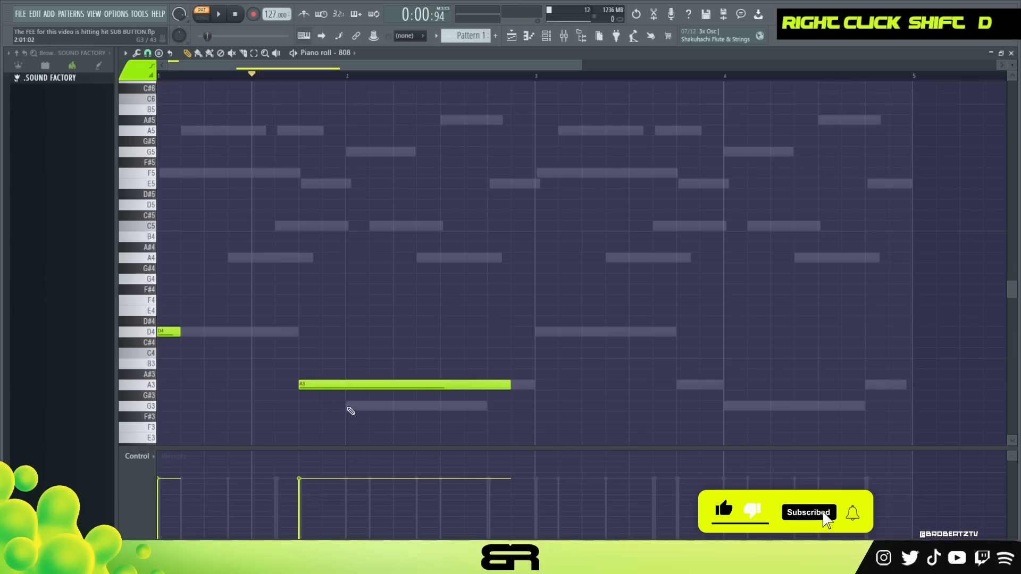
right_click(468, 383)
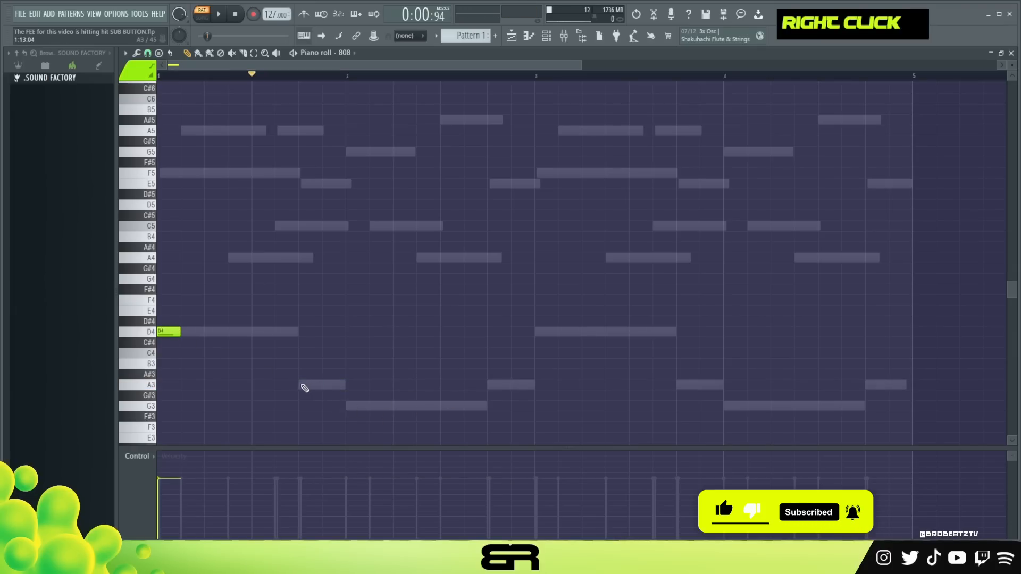
left_click(350, 408)
left_click(489, 385)
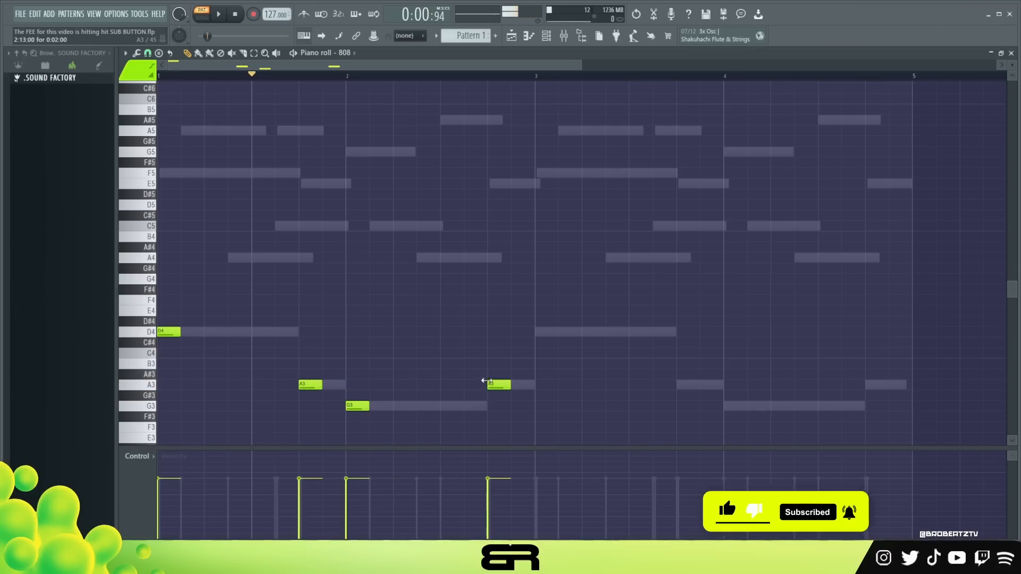
key("space")
key("space")
Raise all 808 notes one octave, increase their velocity to maximum, and play them back
key("ctrl+Up")
key("ctrl+a")
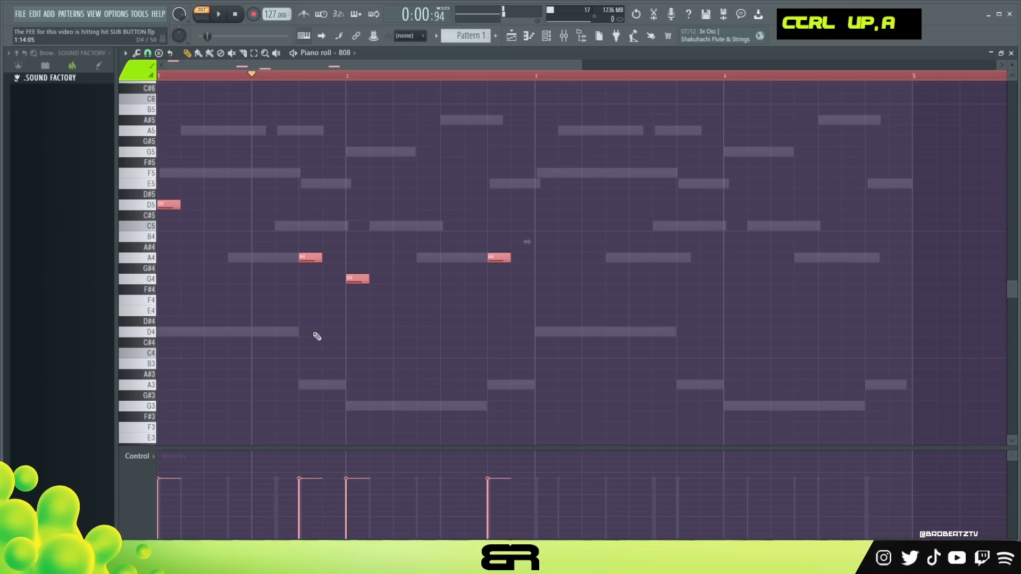
key("space")
key("space")
key("space")
scroll(298, 203, "up", 7)
key("space")
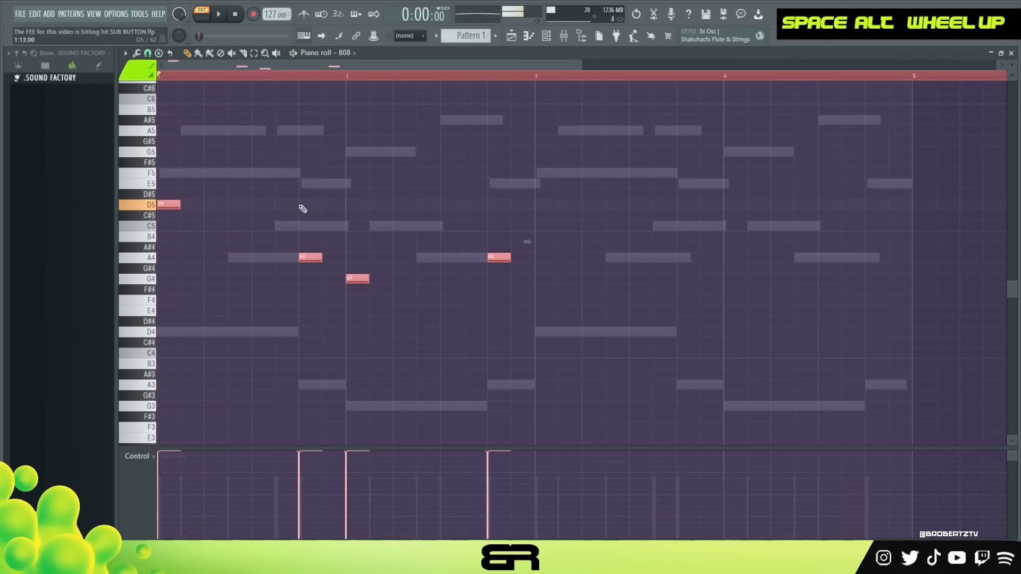
key("space")
right_click(295, 202)
Build a roll of three short consecutive D5 808 notes starting on step 7 of bar 1 and audition it
key("space")
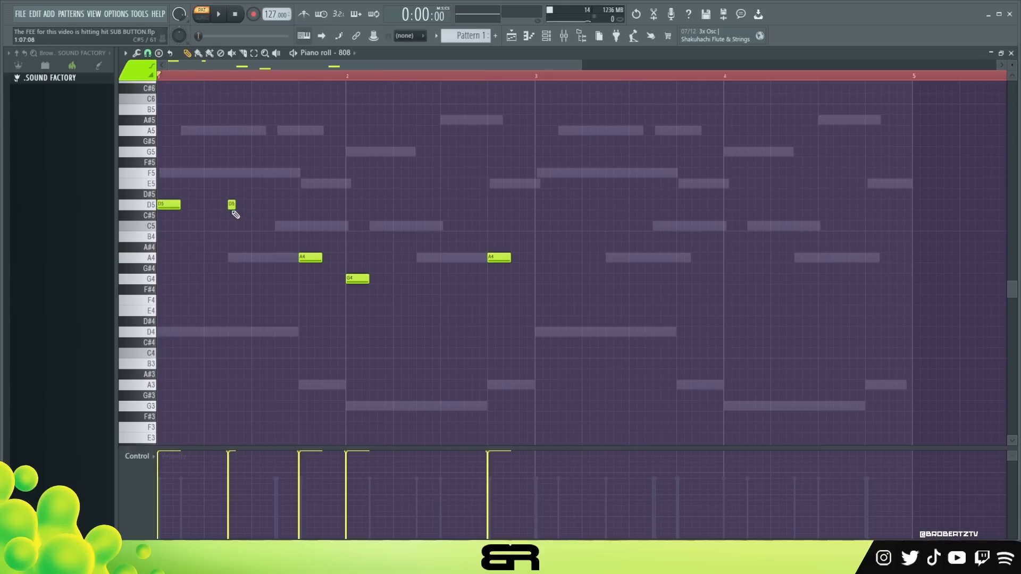
key("space")
key("space")
key("space")
key("space")
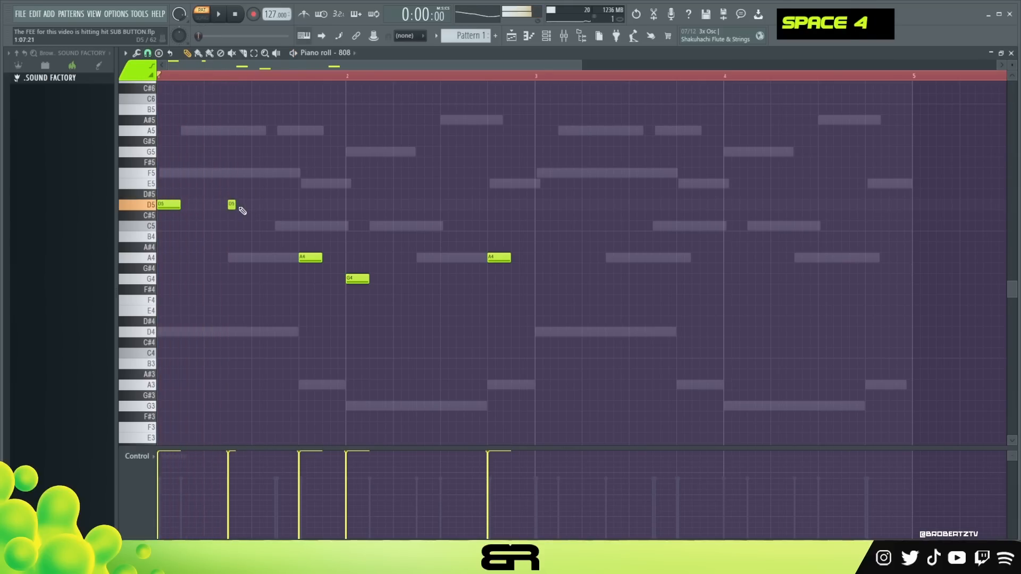
left_click(240, 205)
left_click(248, 204)
key("space")
key("space")
key("space")
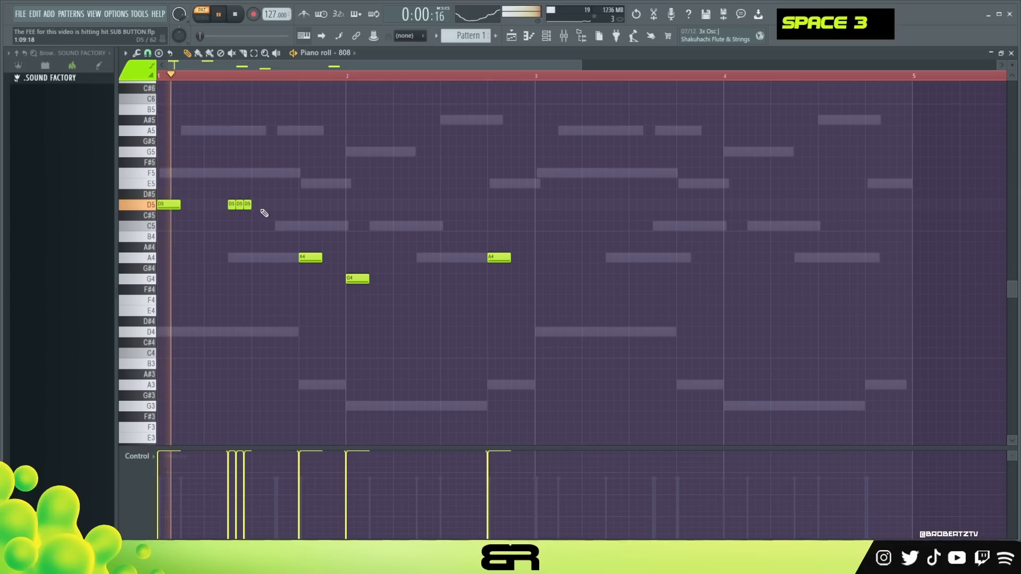
Replace the A4 808 note on step 13 of bar 1 with a short D5 note and play back
left_click(303, 205)
key("space")
right_click(311, 258)
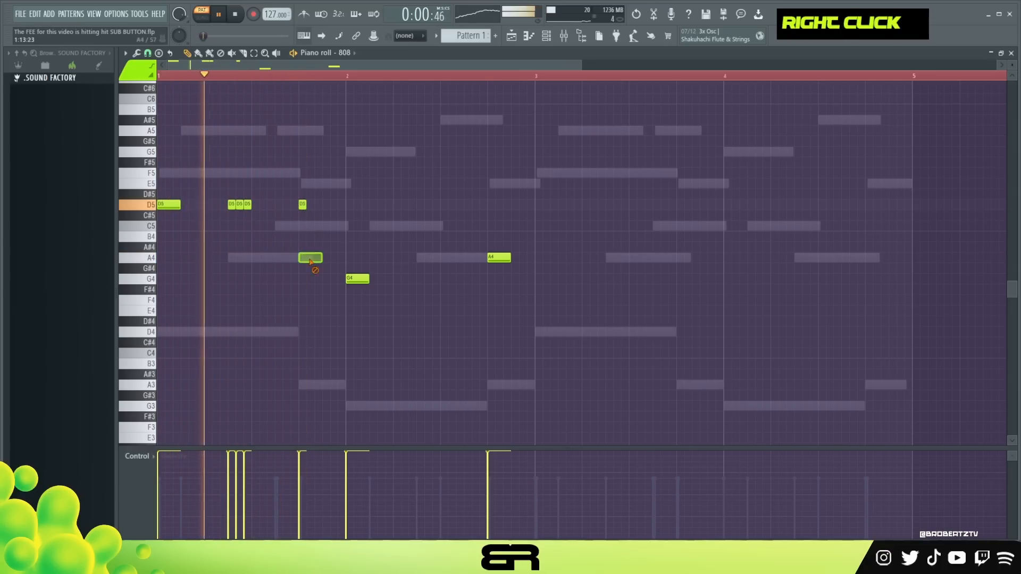
key("space")
key("space")
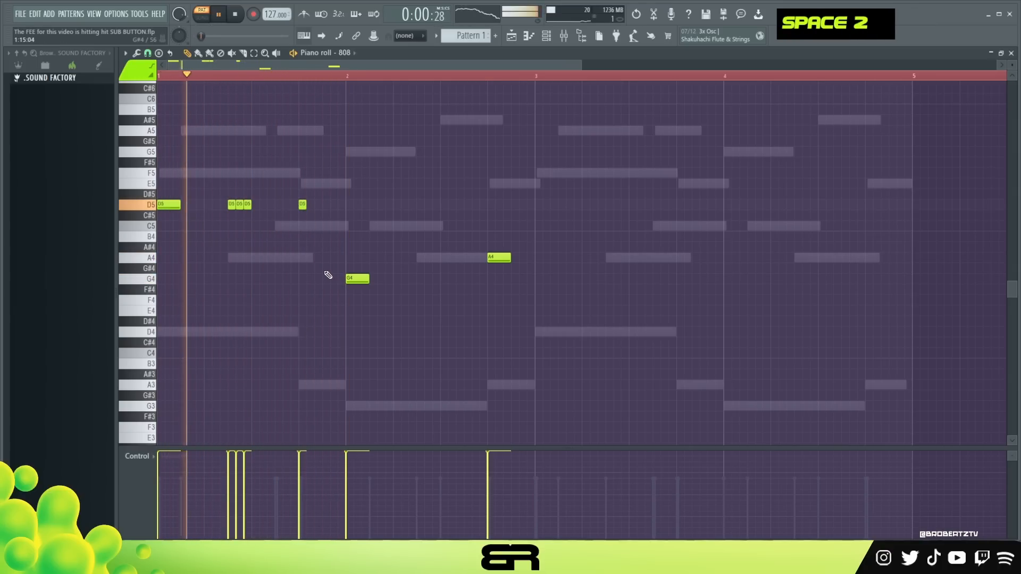
key("space")
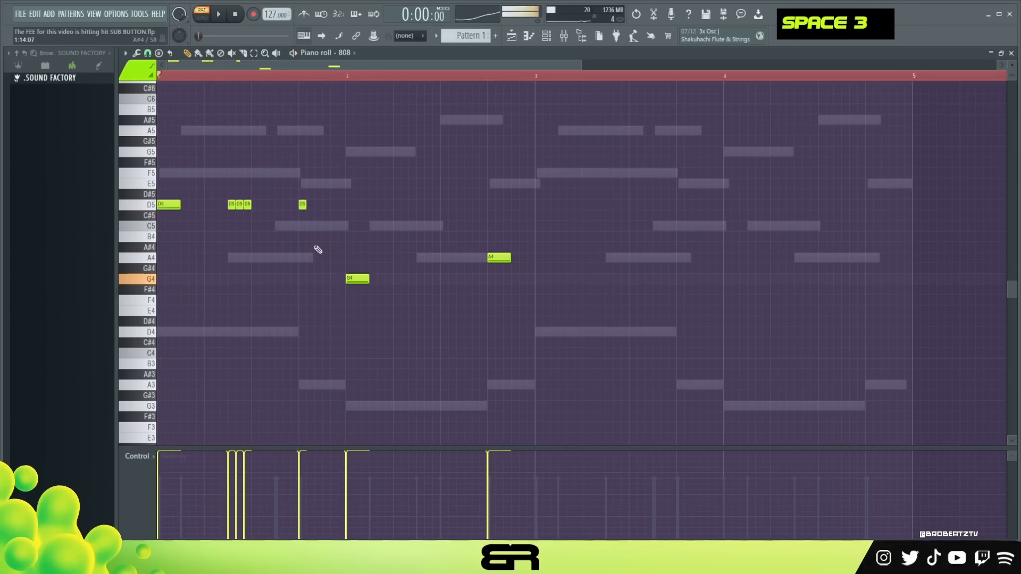
key("space")
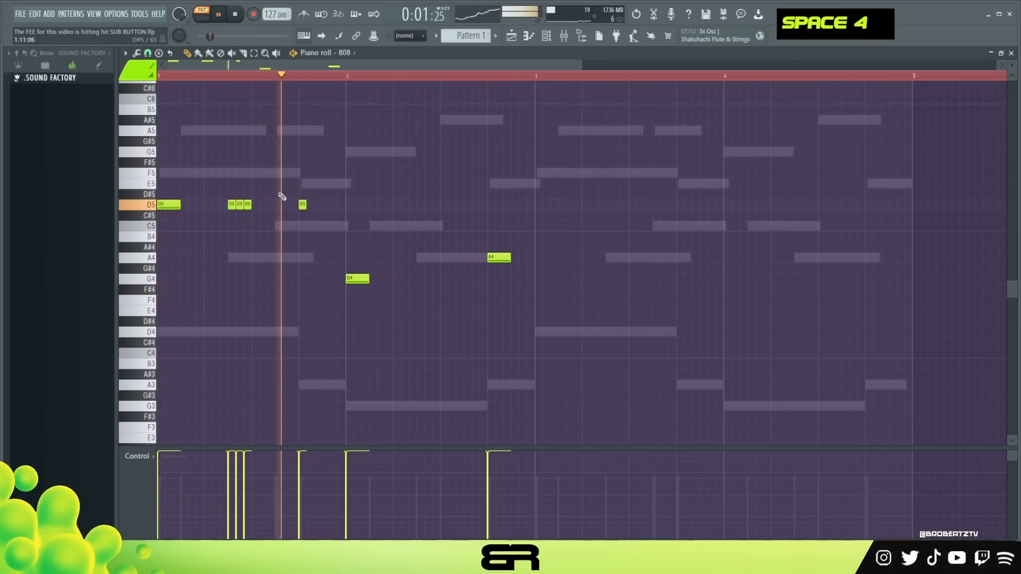
Add a fourth short D5 note to the end of the 808 roll in bar 1 and play it back
left_click(256, 204)
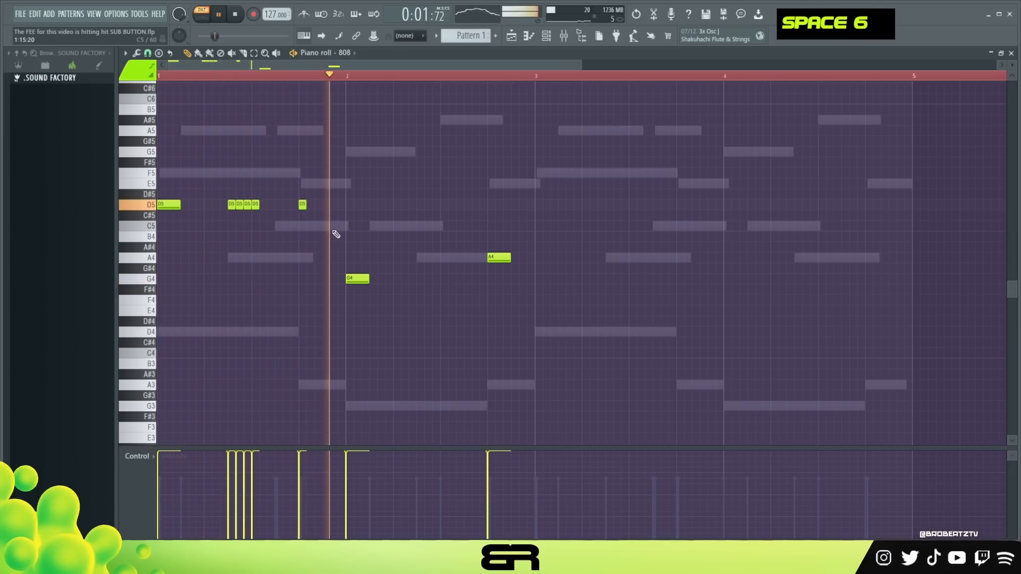
key("space")
key("space")
Move the G4 808 note to step 5 of bar 2 and add an A4 note on step 11
left_click_drag(358, 279, 406, 279)
key("space")
key("space")
left_click(468, 258)
key("ctrl")
key("ctrl")
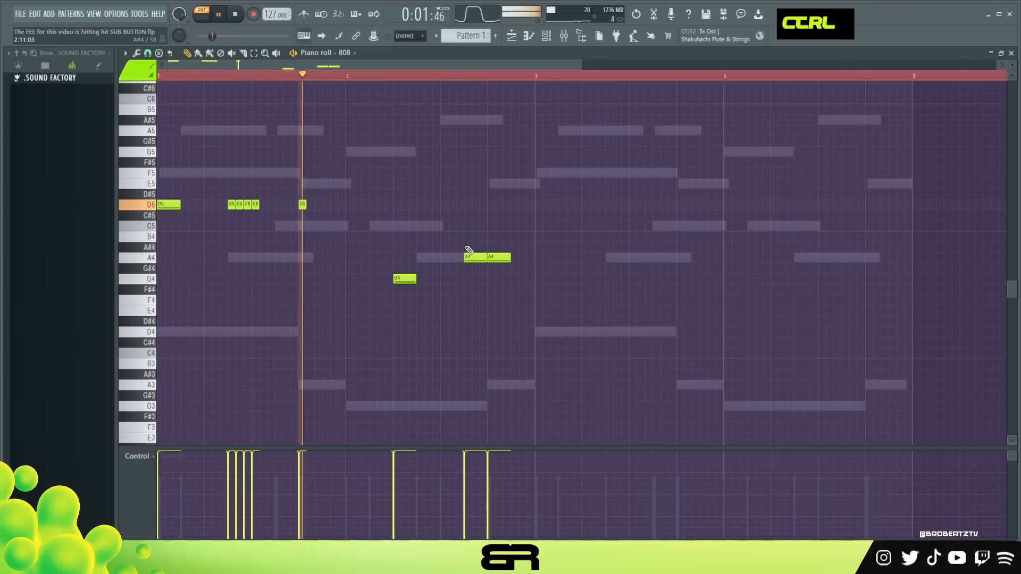
Shorten all the 808 notes together so that gaps separate the repeated hits
key("ctrl+a")
left_click_drag(414, 278, 406, 262)
left_click(474, 278)
right_click(474, 277)
key("space")
Shorten the bar 2 808 notes and replace the A4 on step 13 with a short A4 on step 15
left_click_drag(513, 260, 388, 298, "ctrl")
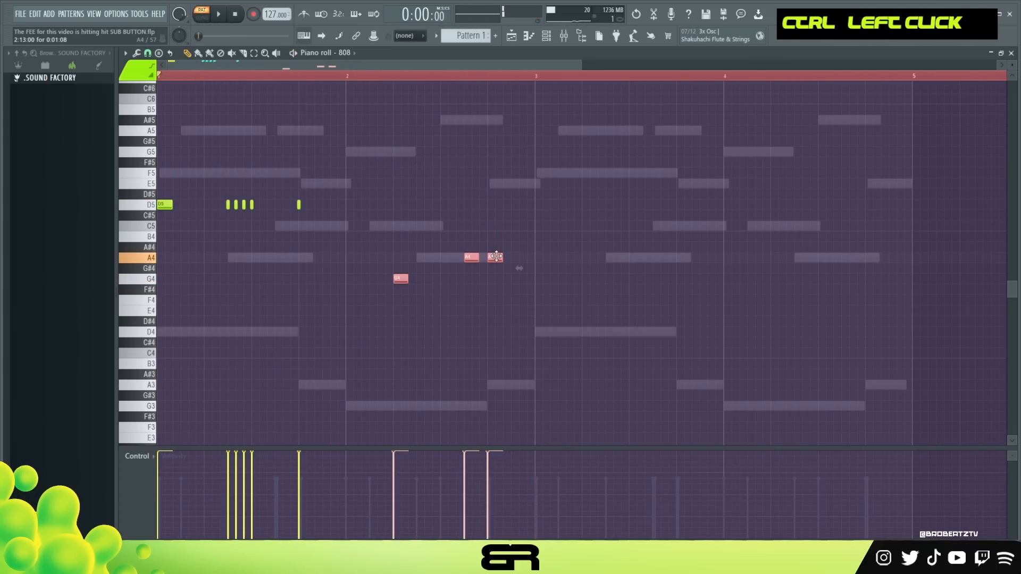
right_click(496, 256)
double_click(525, 257)
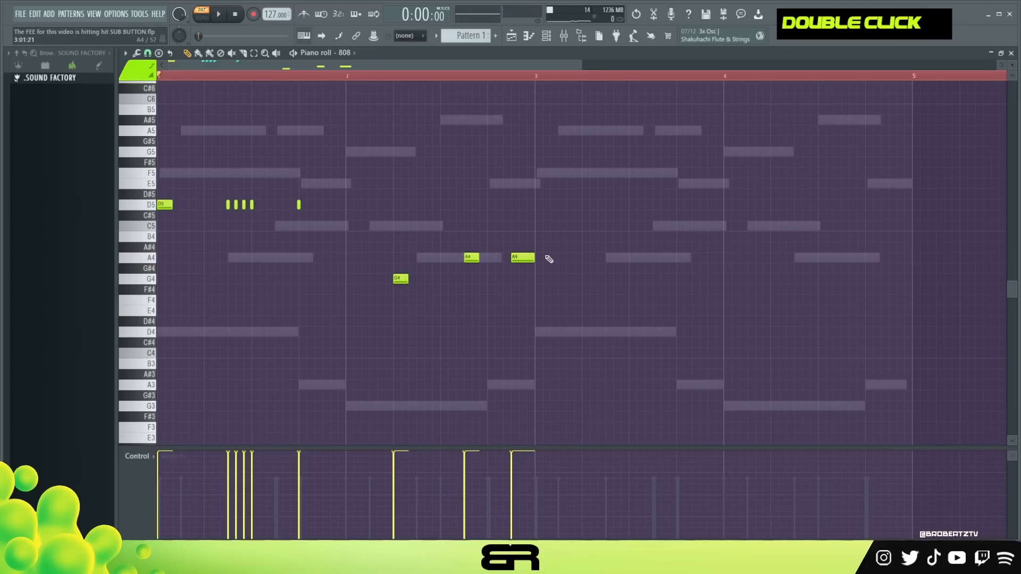
key("ctrl")
left_click_drag(531, 259, 514, 259)
mouse_move(481, 243)
left_mouse_down("ctrl")
mouse_move(441, 273)
mouse_move(312, 278)
left_mouse_up("ctrl")
Duplicate the two-bar 808 pattern into bars 3 and 4, and delete the copied D5 roll from bar 3
left_click_drag(565, 313, 158, 157, "ctrl")
left_click_drag(164, 205, 542, 235, "shift")
scroll(648, 284, "up", 2)
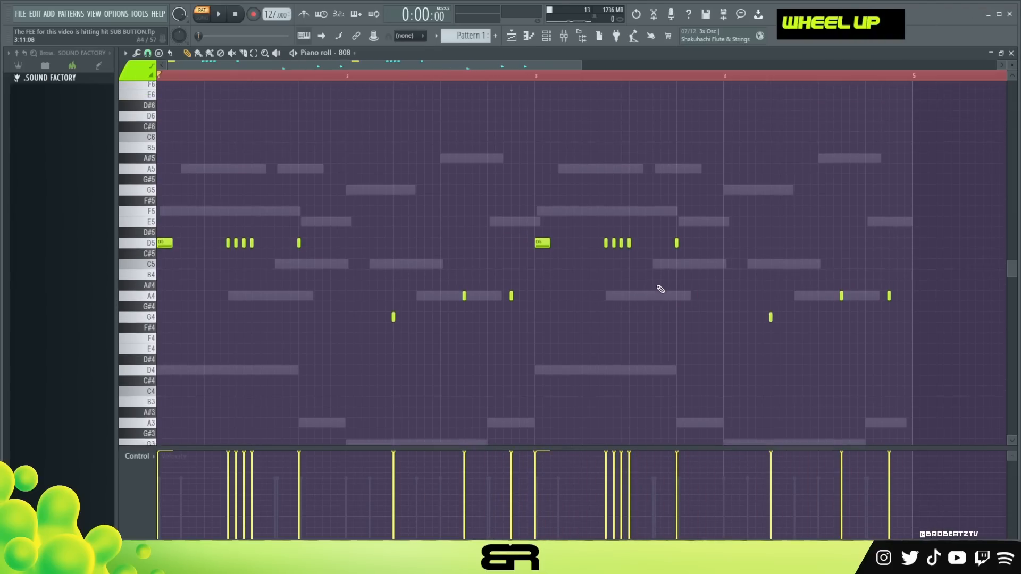
right_click(630, 268)
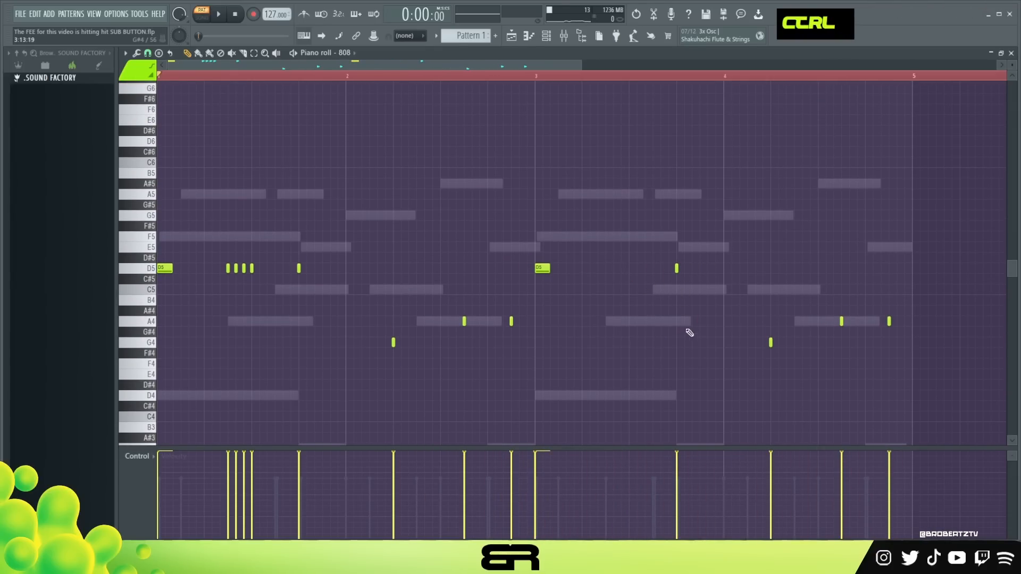
Replace the D5 808 note on step 13 of bar 3 with a short A5 and add a short A4 on step 15
right_click(675, 279)
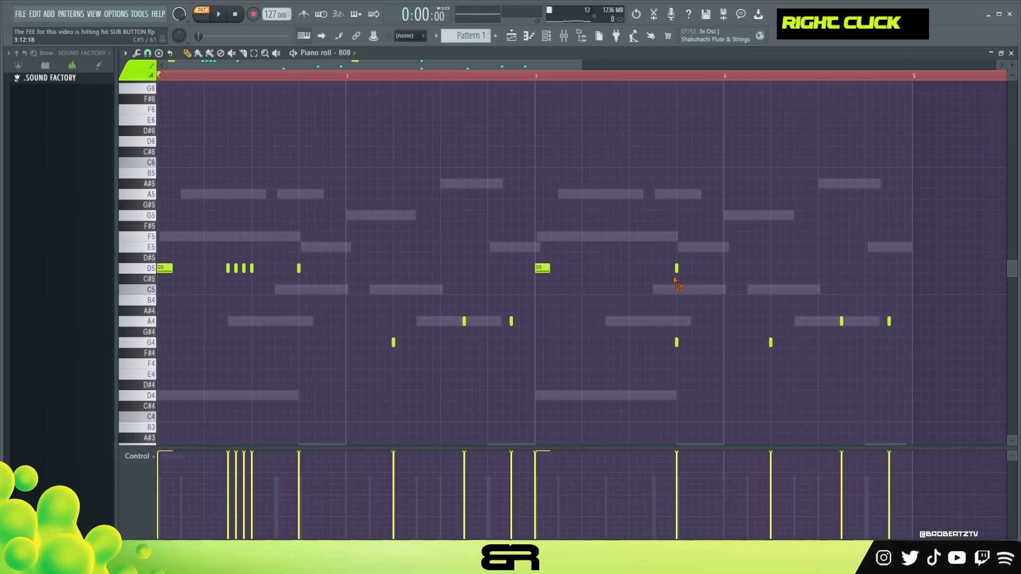
mouse_move(706, 326)
left_mouse_down()
mouse_move(659, 377)
mouse_move(644, 374)
left_mouse_up()
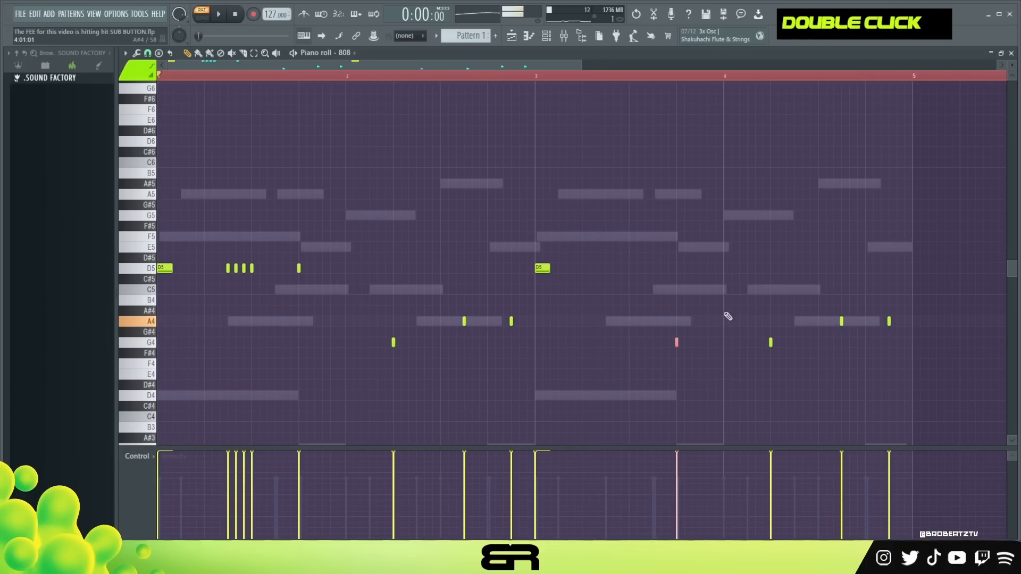
left_click(685, 321, "ctrl")
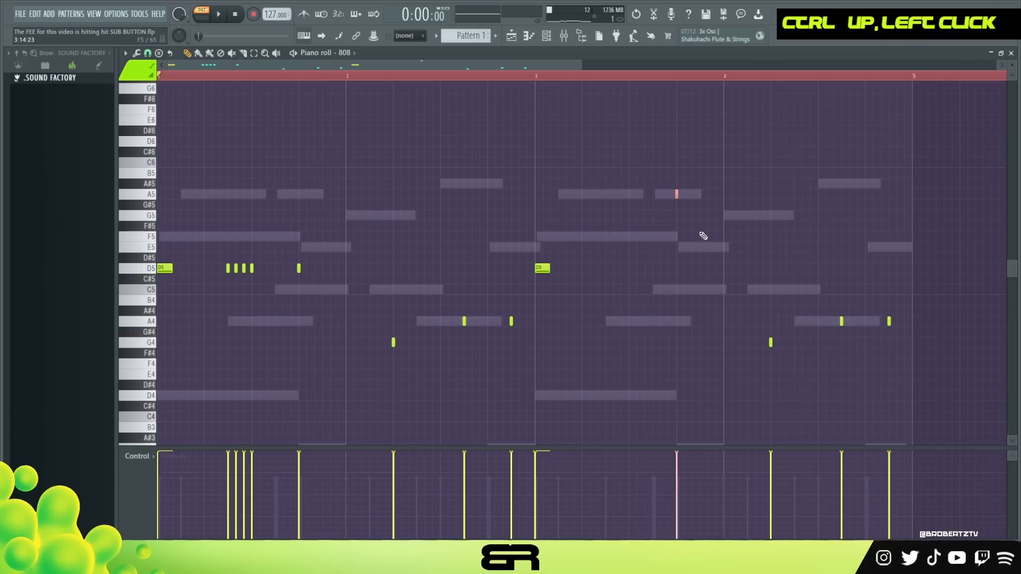
left_click_drag(677, 194, 702, 199, "shift")
right_click(799, 196)
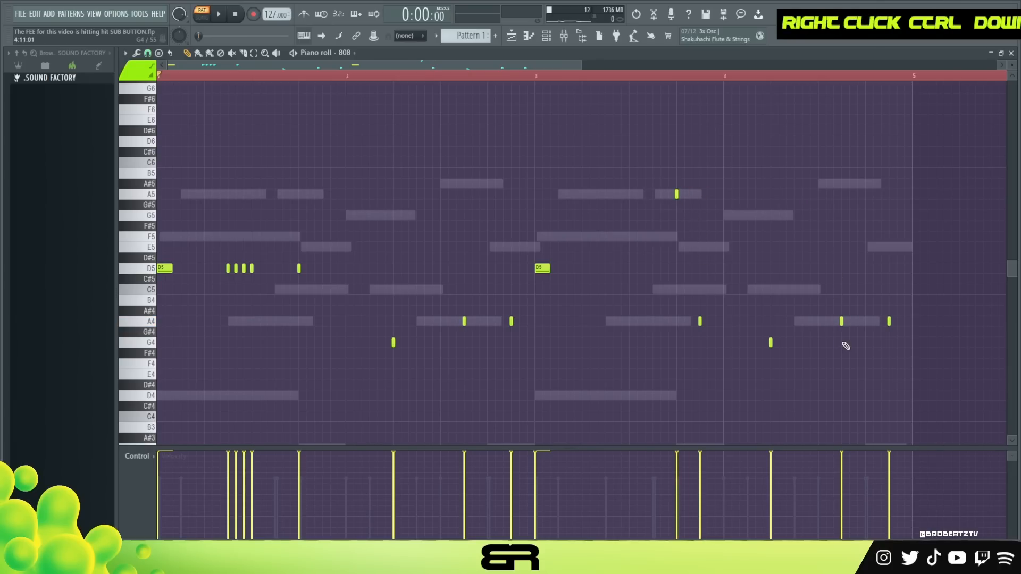
Lower the 808 note on step 11 of bar 4 to G4 while playing the pattern back
key("space")
left_click_drag(841, 322, 840, 343)
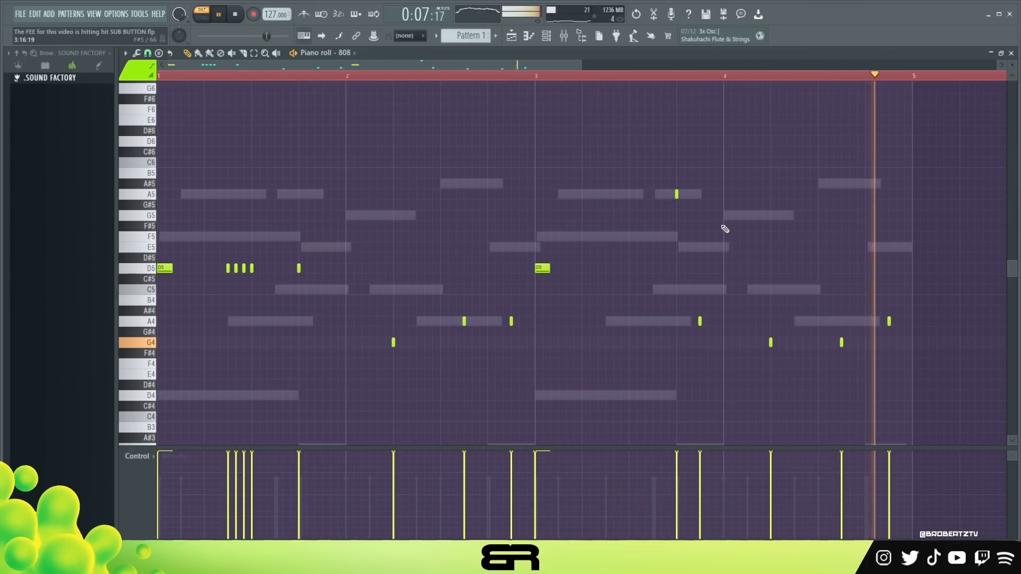
key("space")
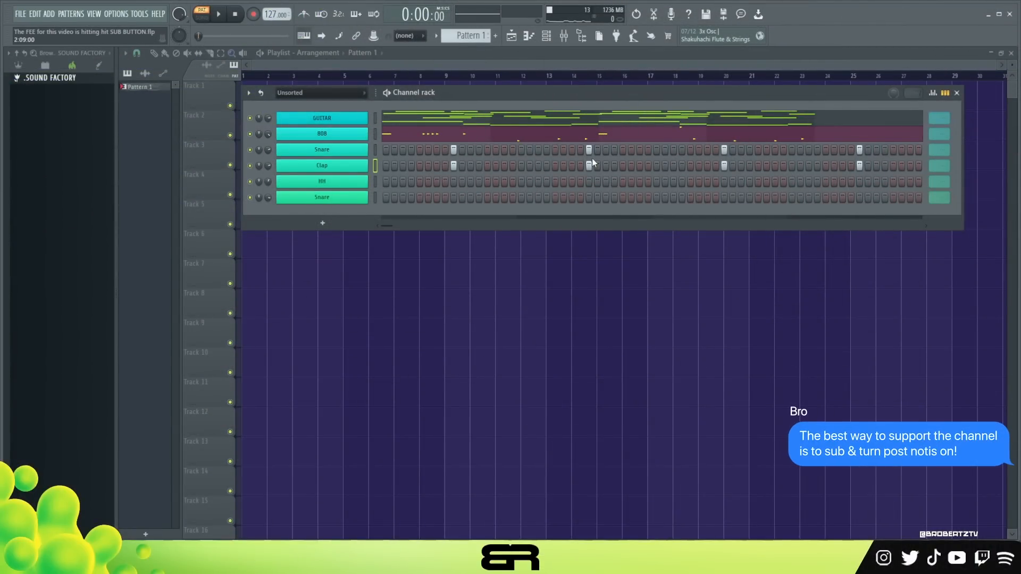
Compare playback with the master Param. EQ and Soft Clipper bypassed and enabled in the mixer, and close the mixer
left_click(565, 37)
left_click_drag(500, 96, 500, 232)
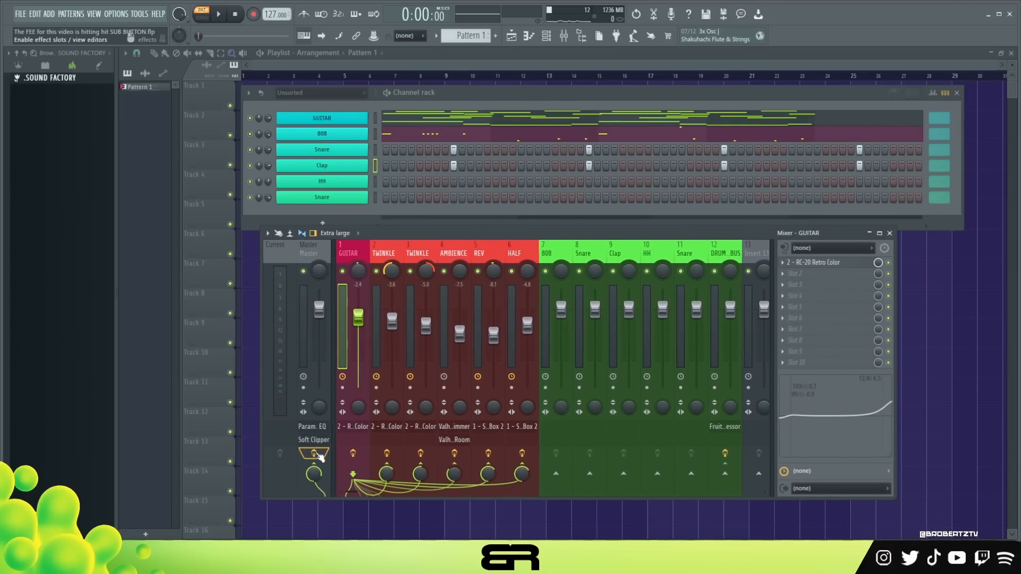
key("space")
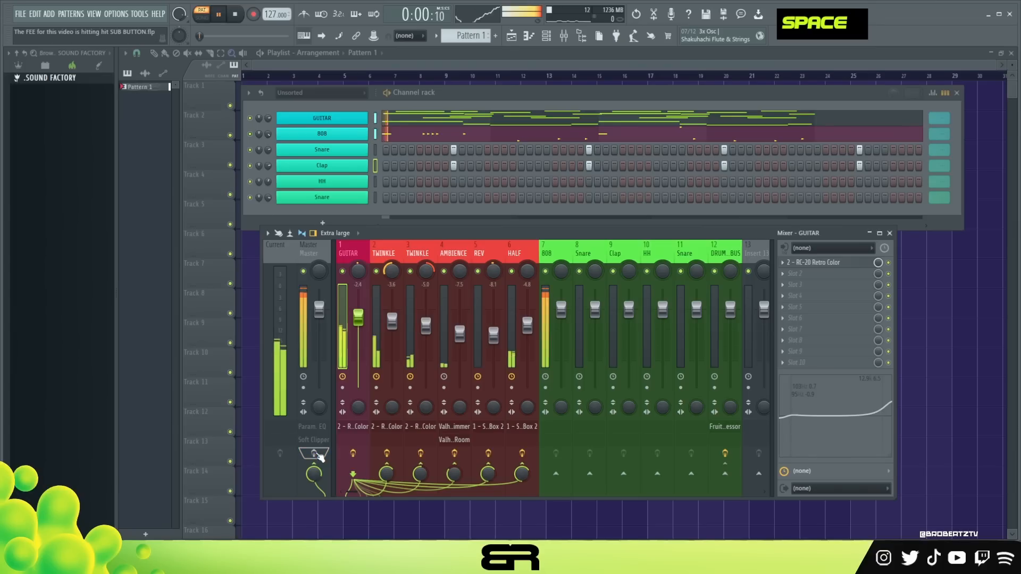
key("space")
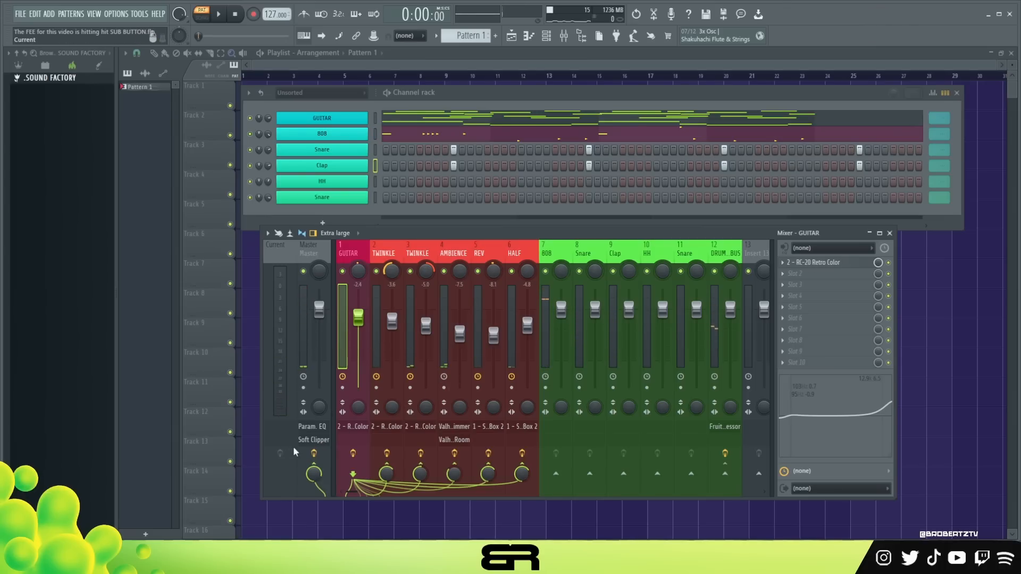
key("space")
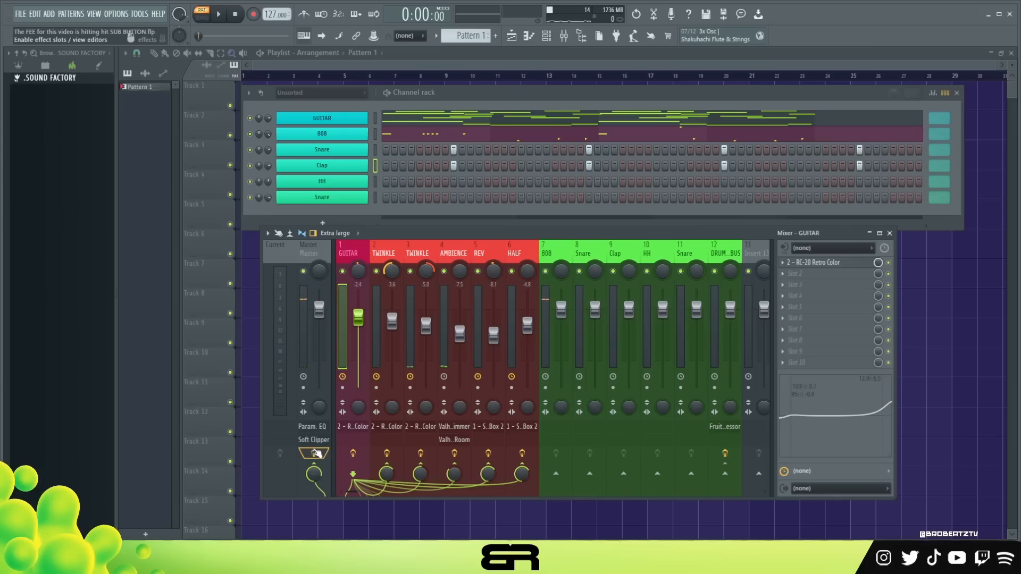
left_click(892, 233)
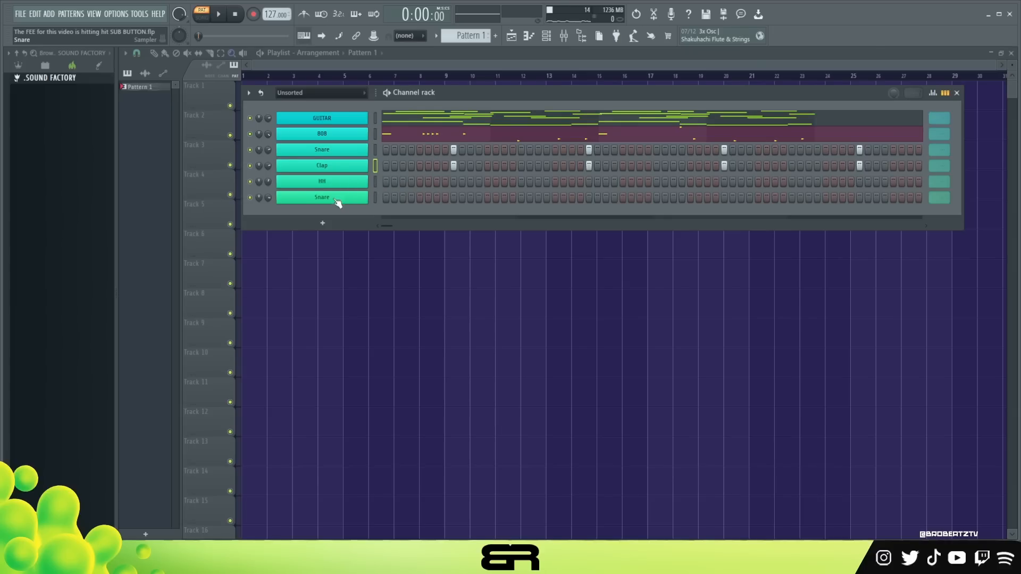
Draw short C5 hi-hat notes in bar 1 of the HH piano roll on steps 1, 3, 11 and 13, plus a four-note roll from step 7
right_click(351, 182)
scroll(176, 335, "down", 3)
left_click(158, 289)
left_click(181, 290)
key("space")
key("space")
left_click(275, 290)
left_click(299, 290)
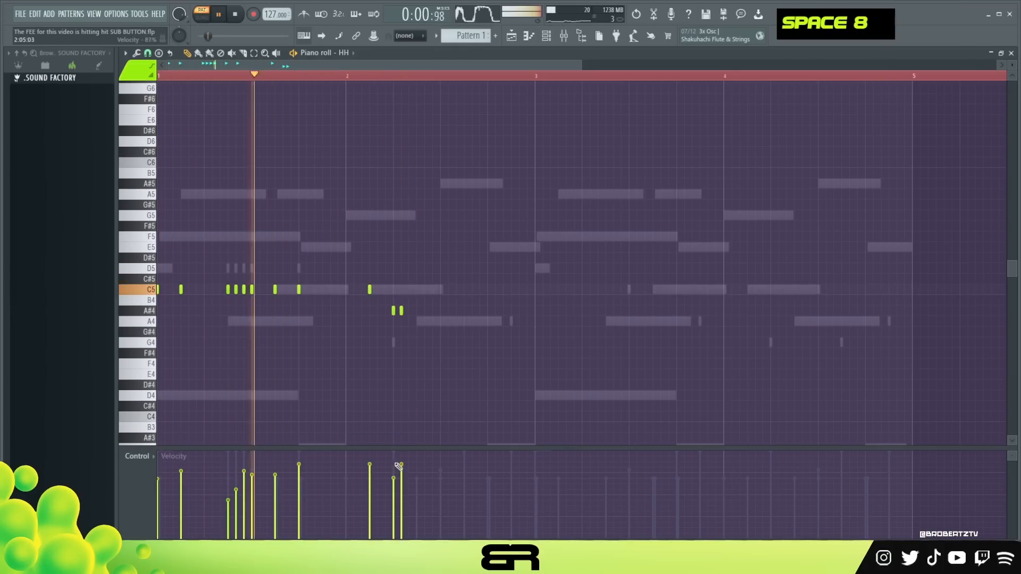
Extend the hi-hats through bar 4 with varied velocities, lower A#4 hits in bars 2 and 4, and a fast C5 roll opening bar 3
left_click(416, 310)
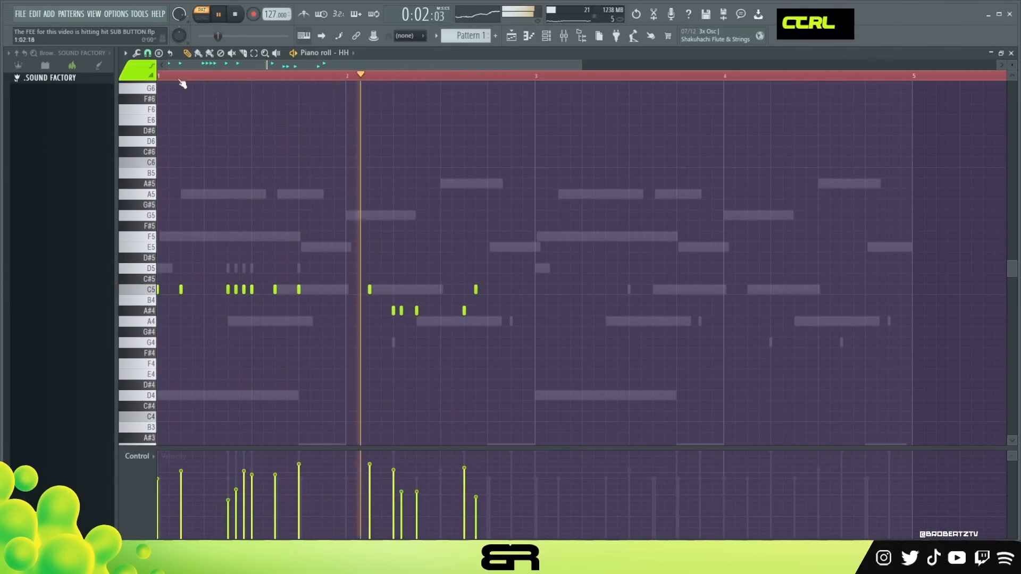
key("space")
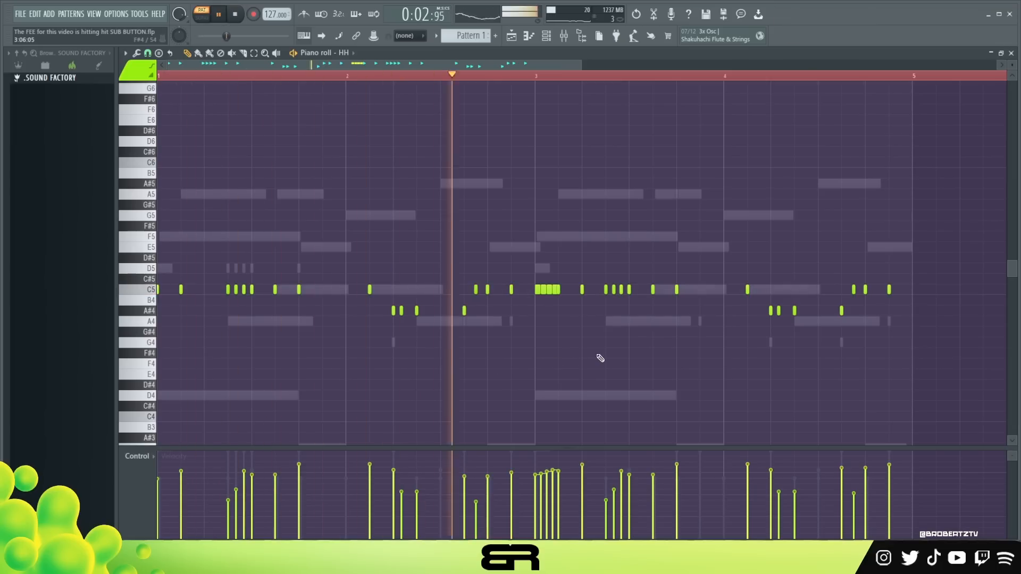
key("space")
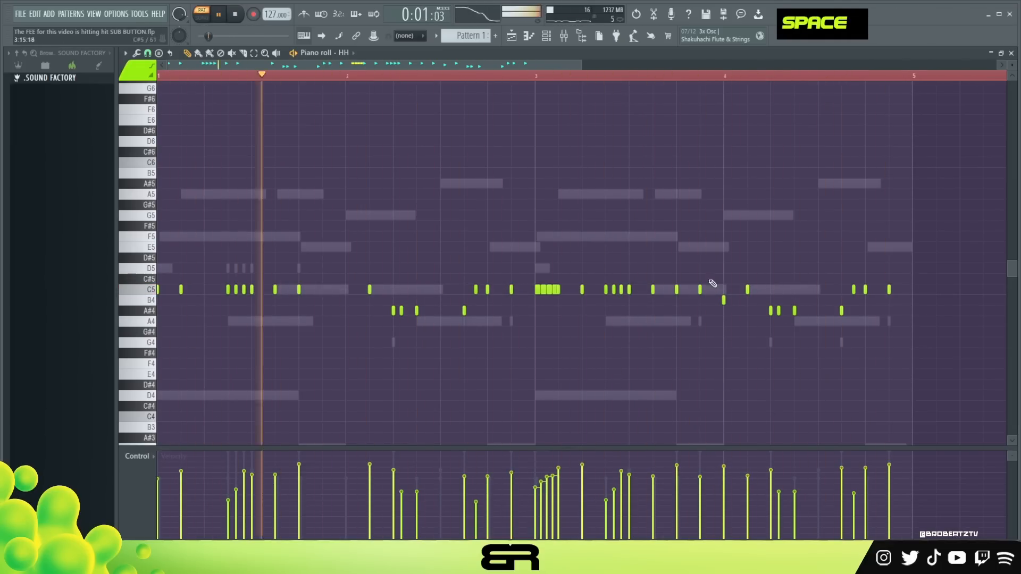
key("space")
Program the extra Snare with C5 hits in bars 2 to 4 and quieter A4 and A#4 hits near the end of bar 4
key("F6")
key("space")
key("space")
key("space")
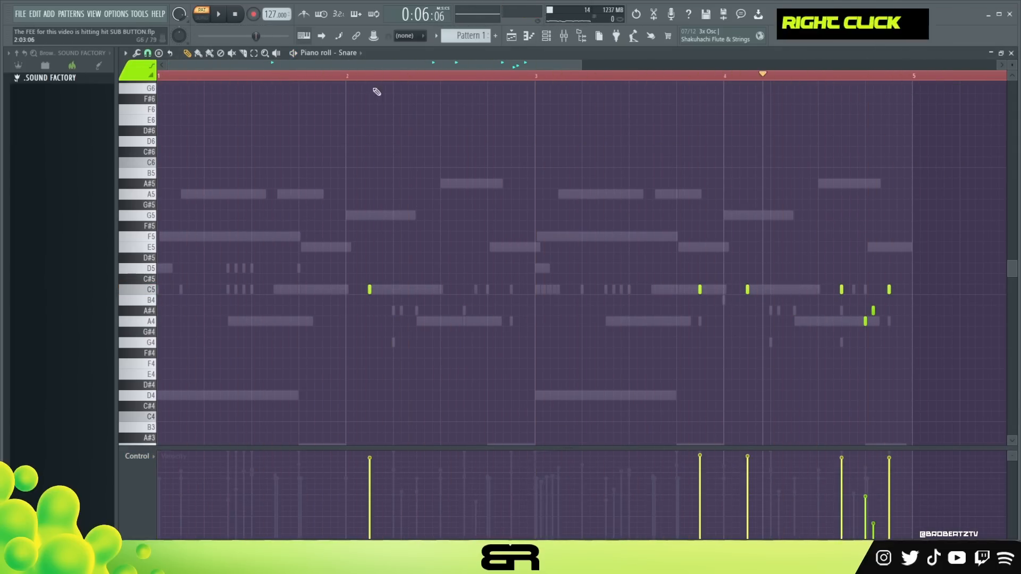
key("space")
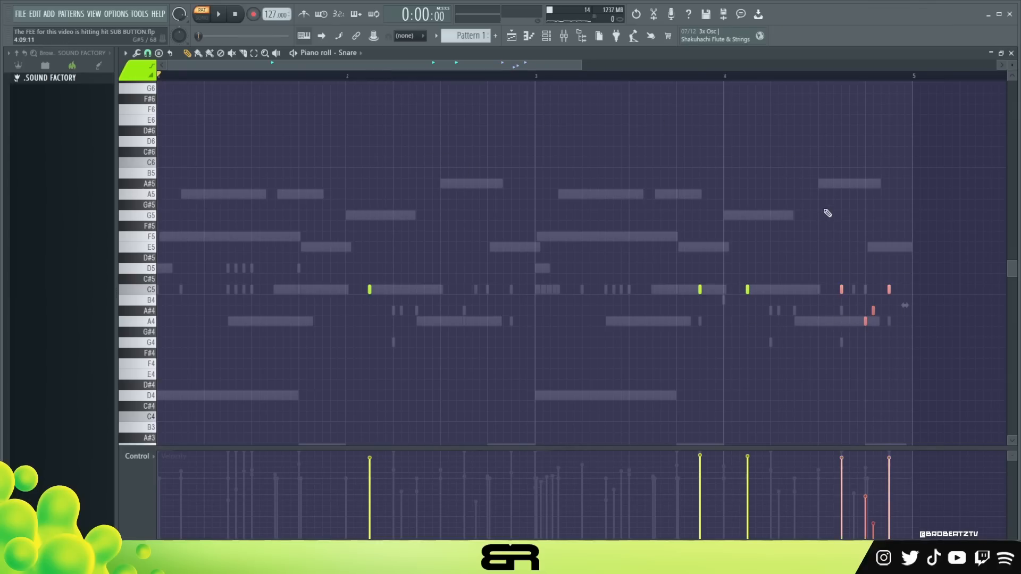
Play the full pattern back from the Snare and HH piano rolls to check the drums against the 808 and melody
right_click(909, 289)
key("space")
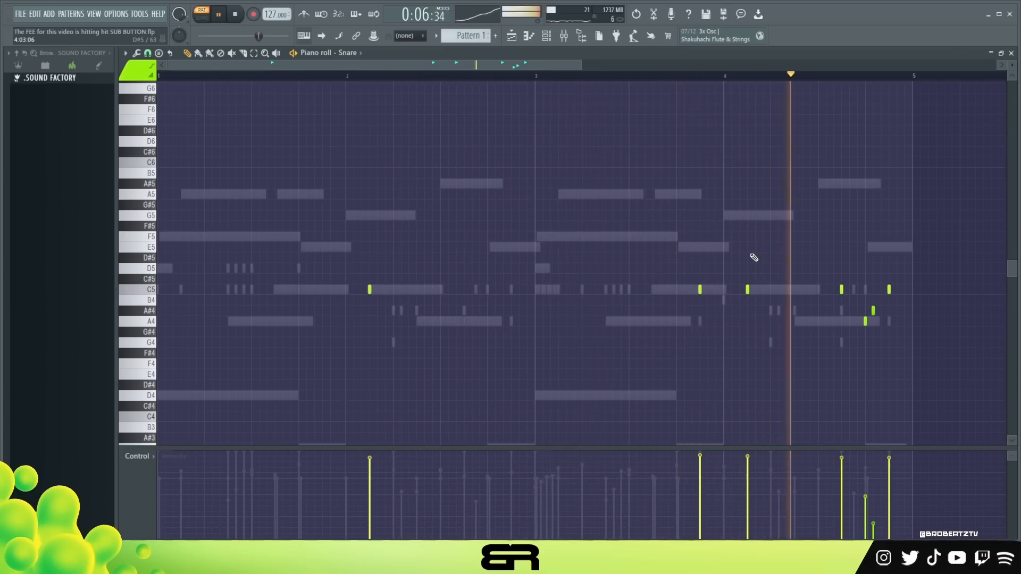
key("space")
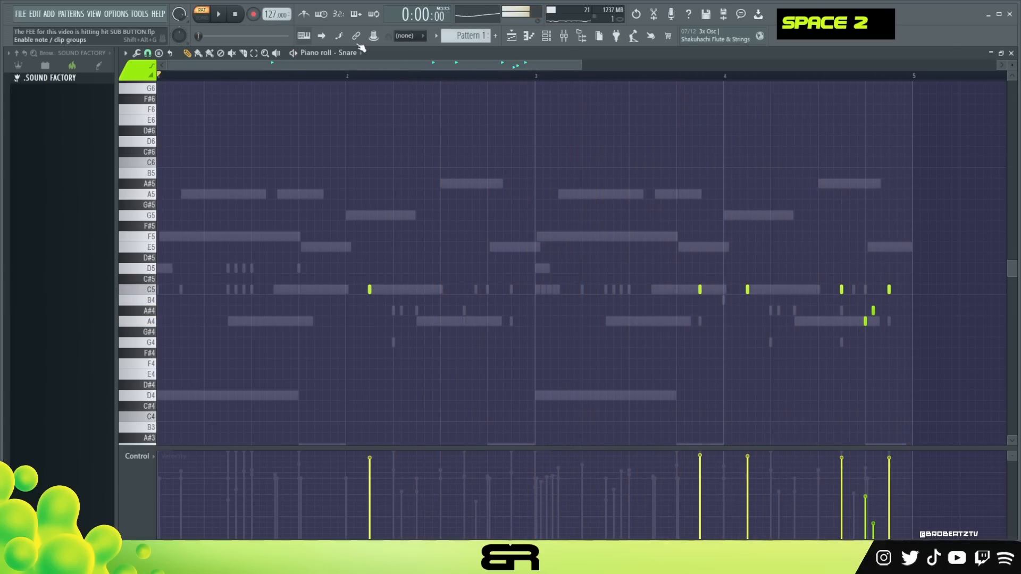
scroll(355, 53, "up", 1)
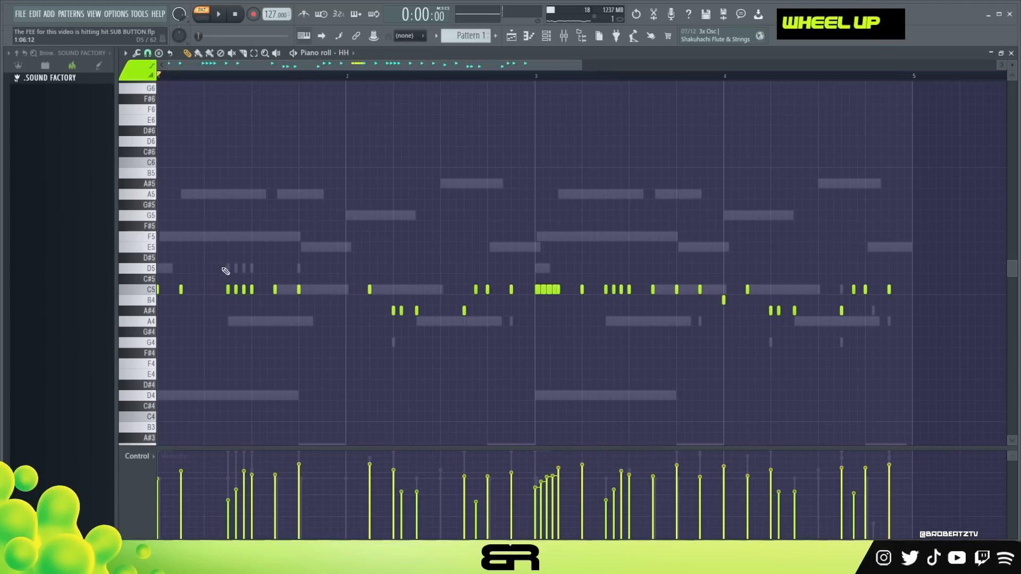
key("space")
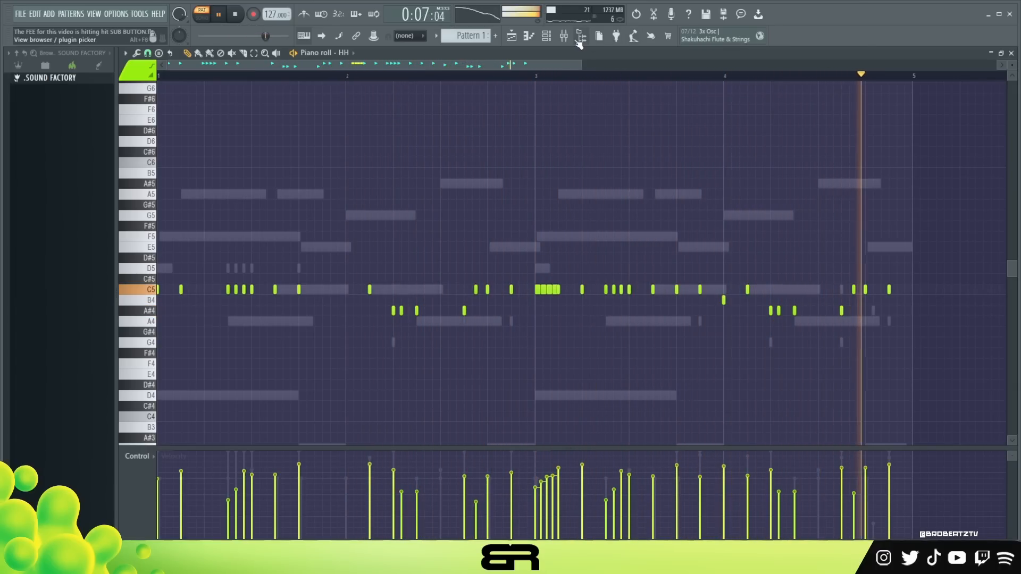
key("space")
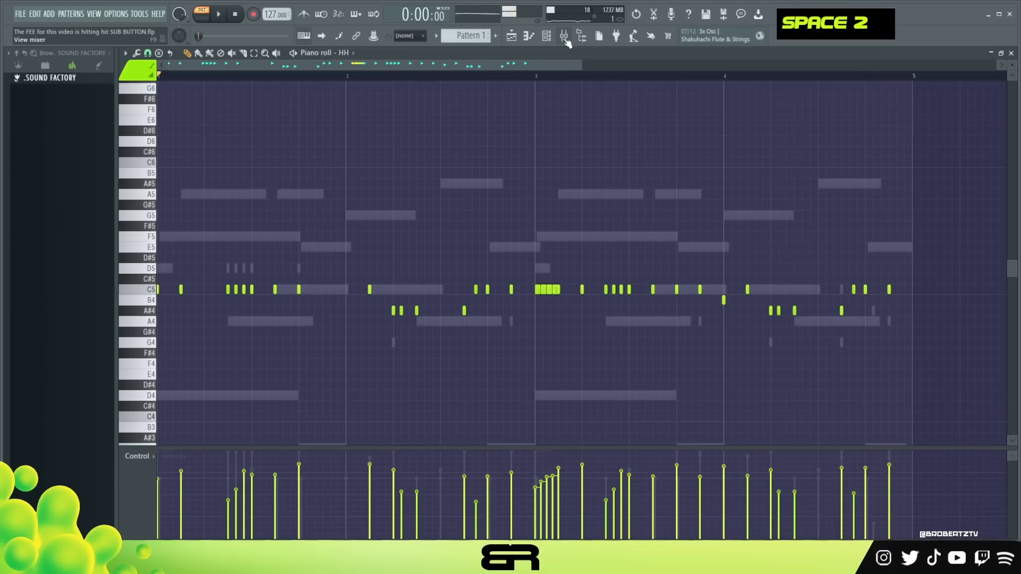